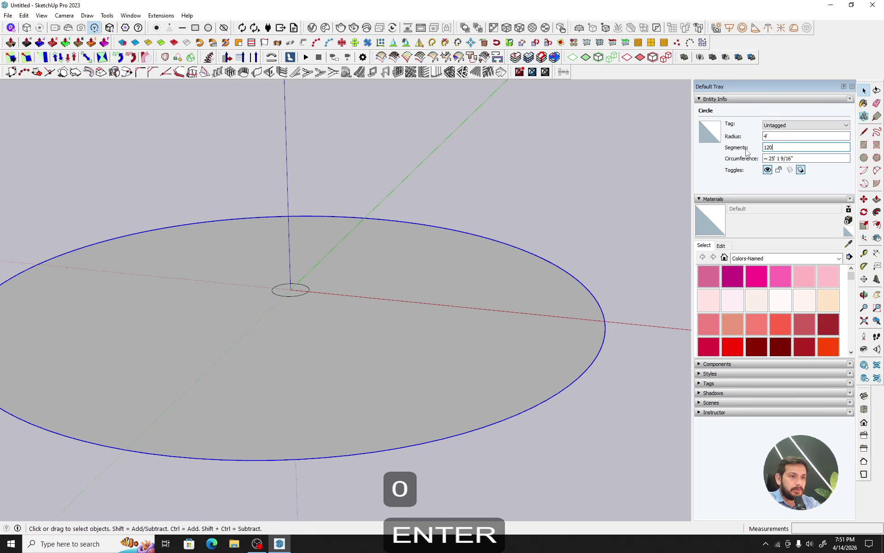
- Draw a line along the red axis from the circles' shared centre to the edge of the outer circle
key(l)
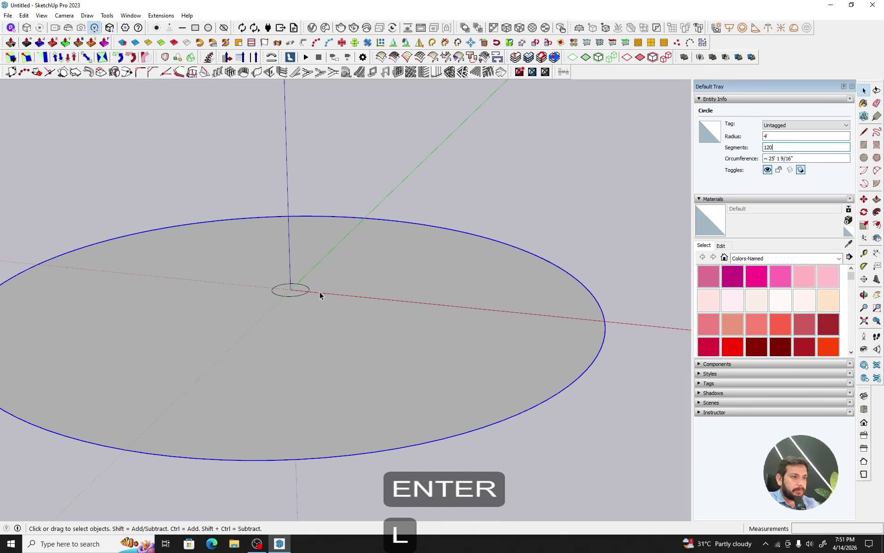
key(l)
click(290, 292)
key(l)
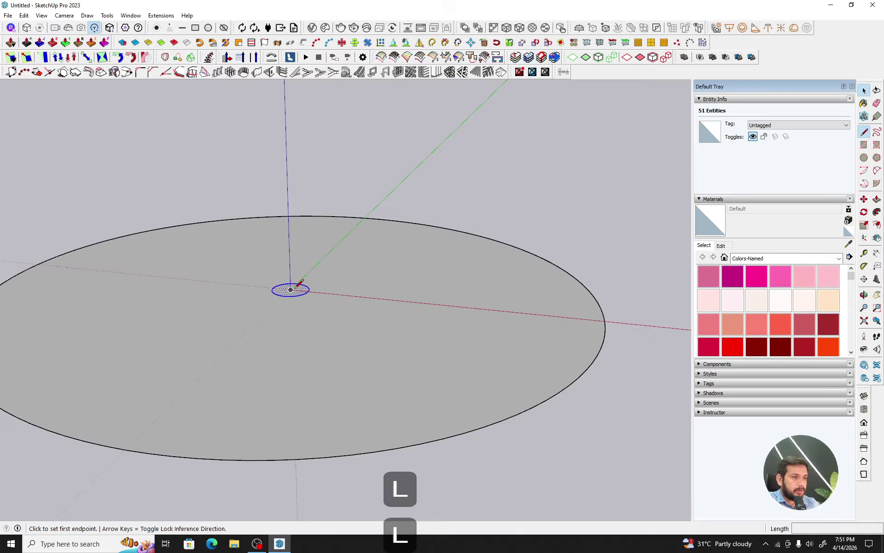
click(290, 290)
click(605, 321)
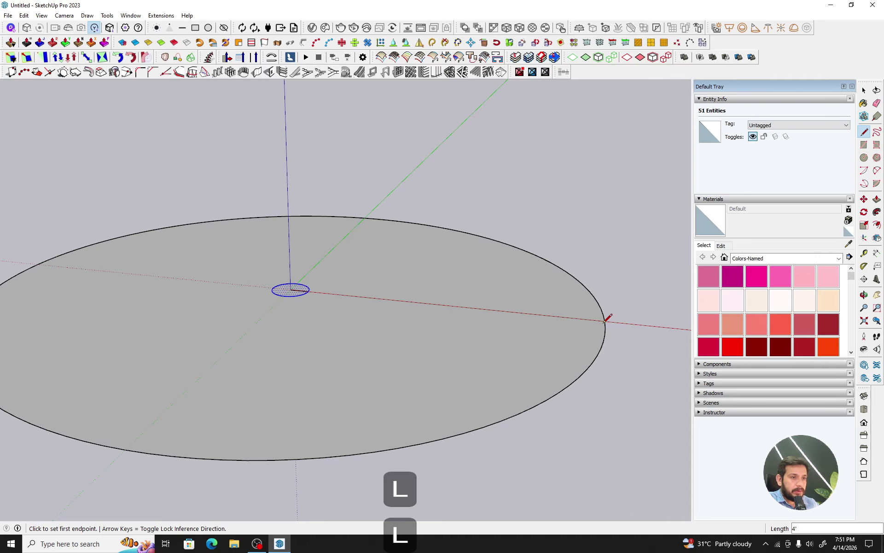
key(space)
- Rotate-copy the radial line between the two circles 360° about the centre and divide the array into 20 copies
click(523, 314)
click(530, 316)
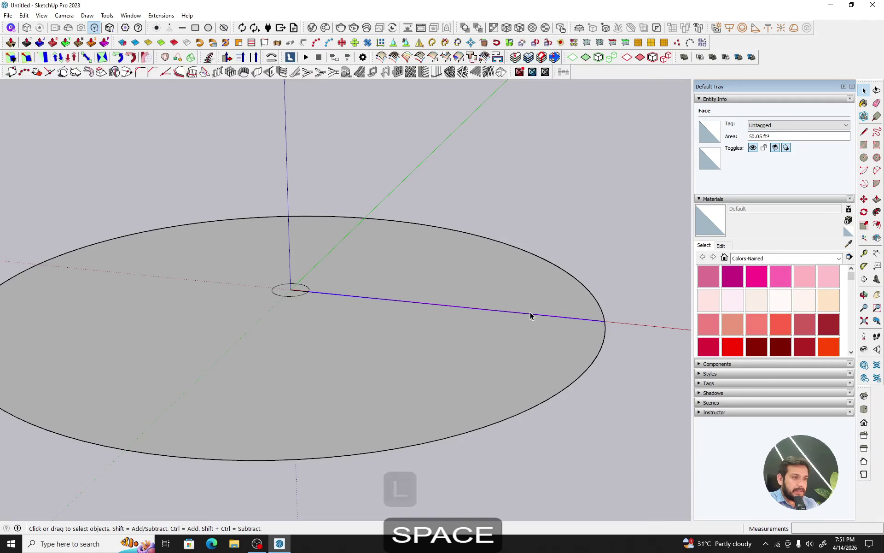
key(q)
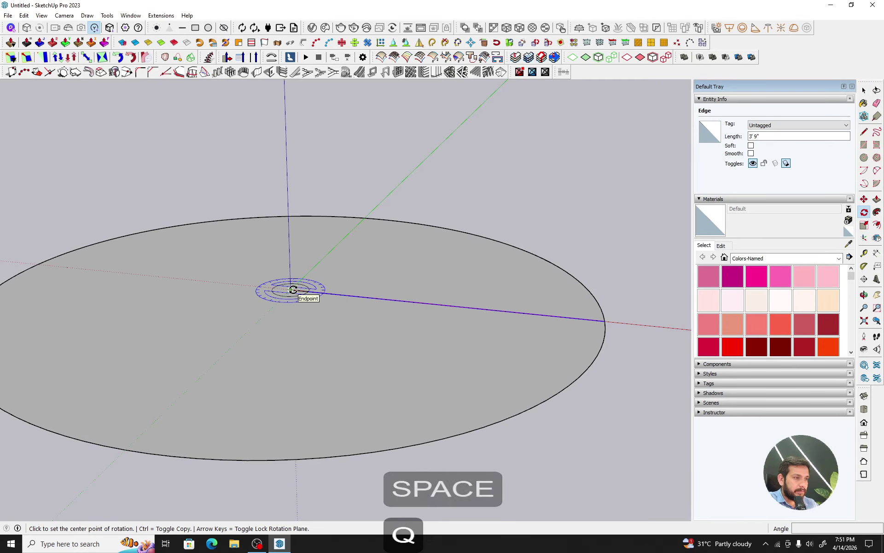
click(291, 289)
key(ctrl)
click(352, 295)
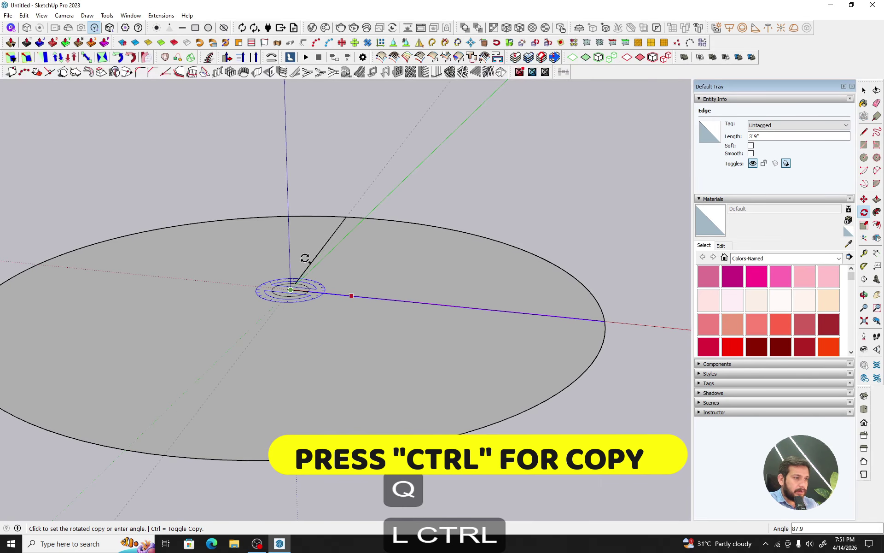
text(3)
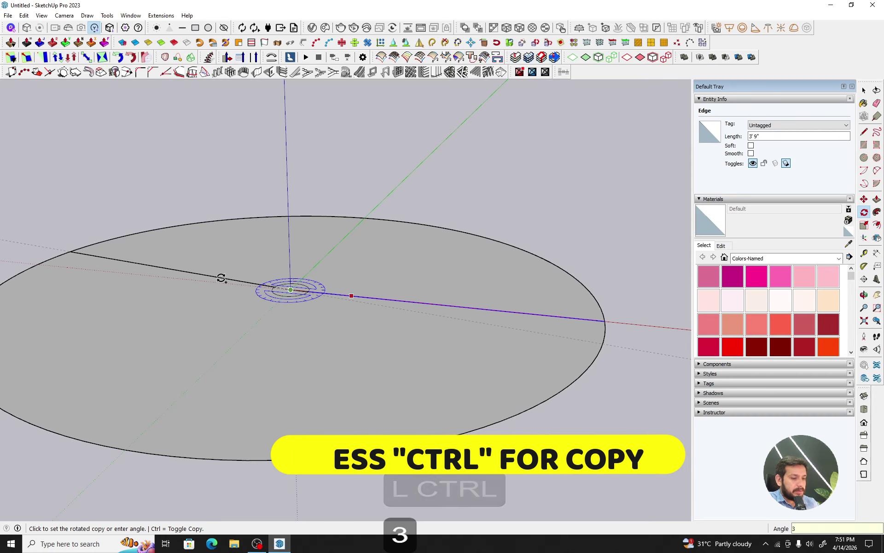
text(60)
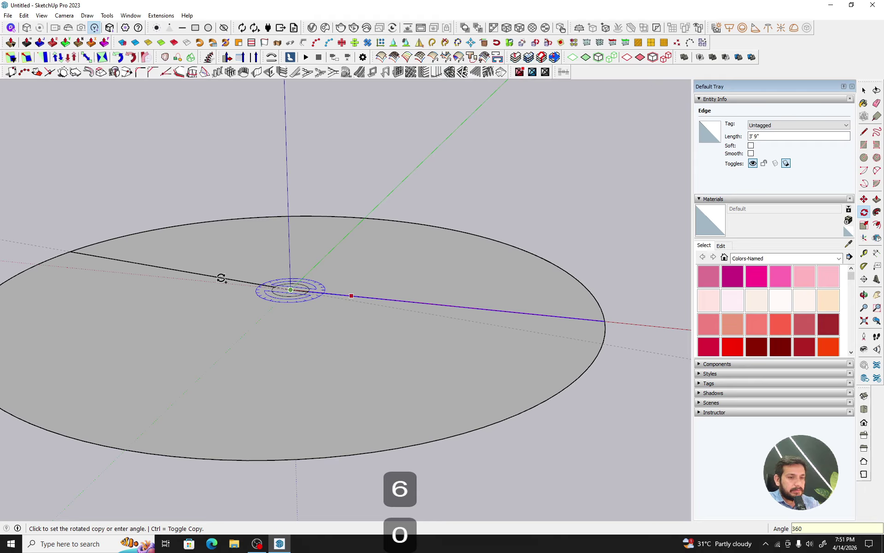
key(Return)
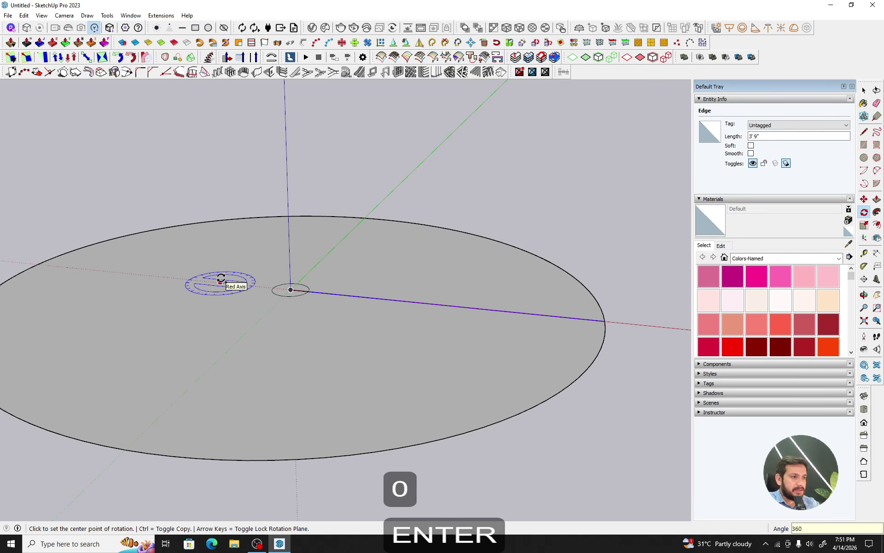
text(20)
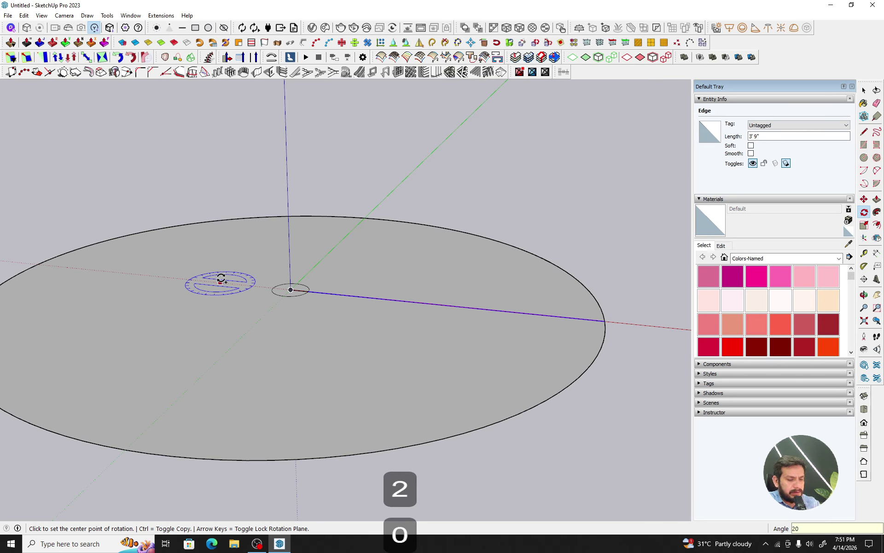
text(/)
key(Return)
key(space)
- Trace the undivided spoke beside the red axis from the inner to the outer circle to split the merged face into wedges
click(454, 320)
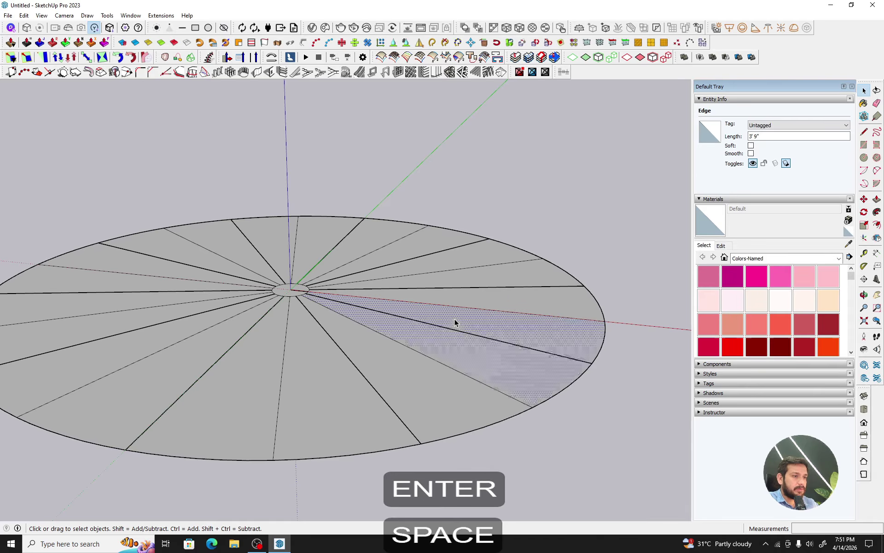
middle_drag(464, 319, 500, 300)
click(488, 301)
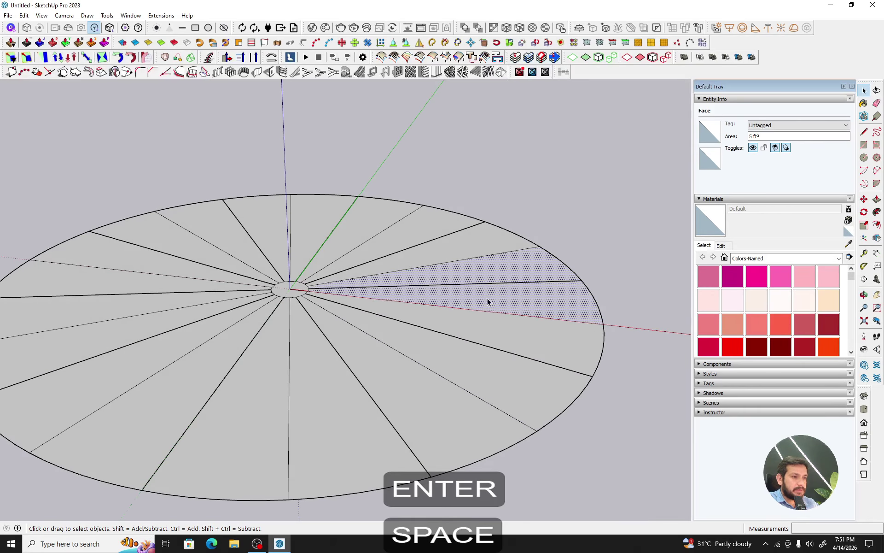
key(l)
click(309, 288)
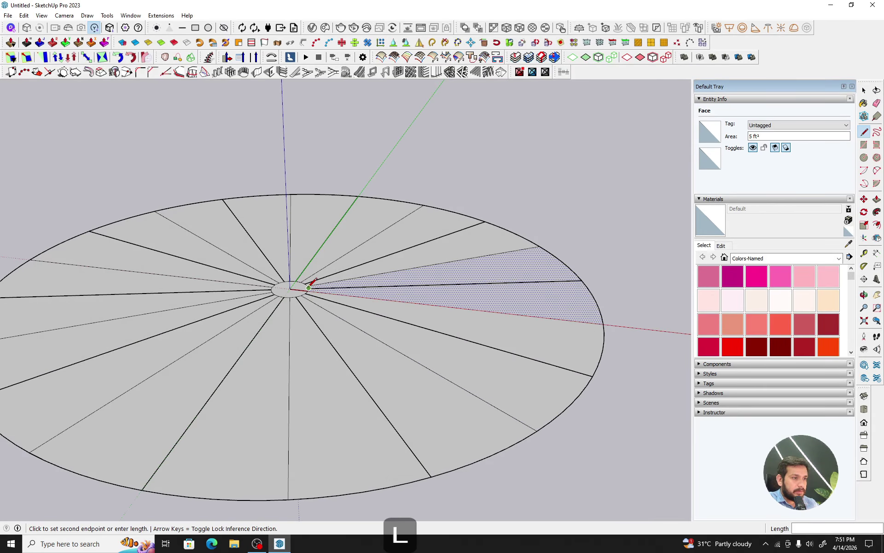
click(582, 280)
key(space)
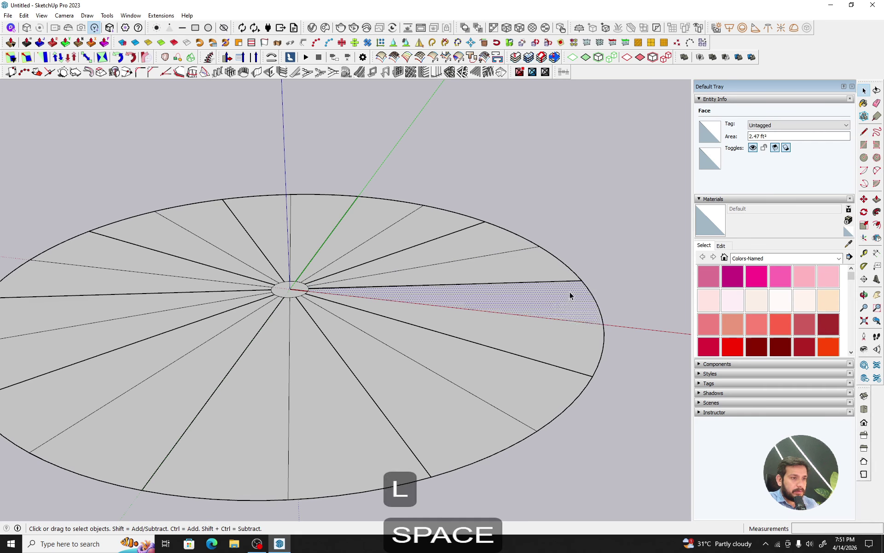
- Copy the single wedge face beside the red axis and make the whole divided disc a group
middle_drag(571, 296, 558, 311)
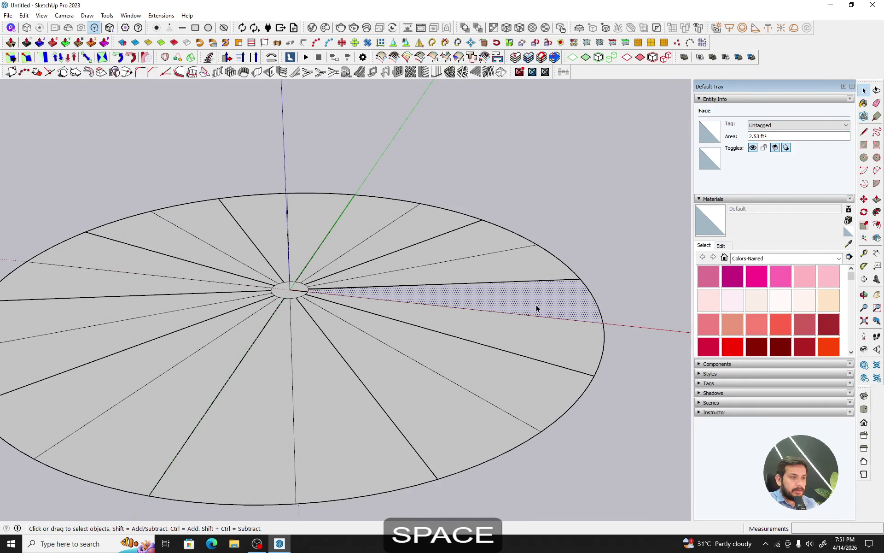
key(ctrl+c)
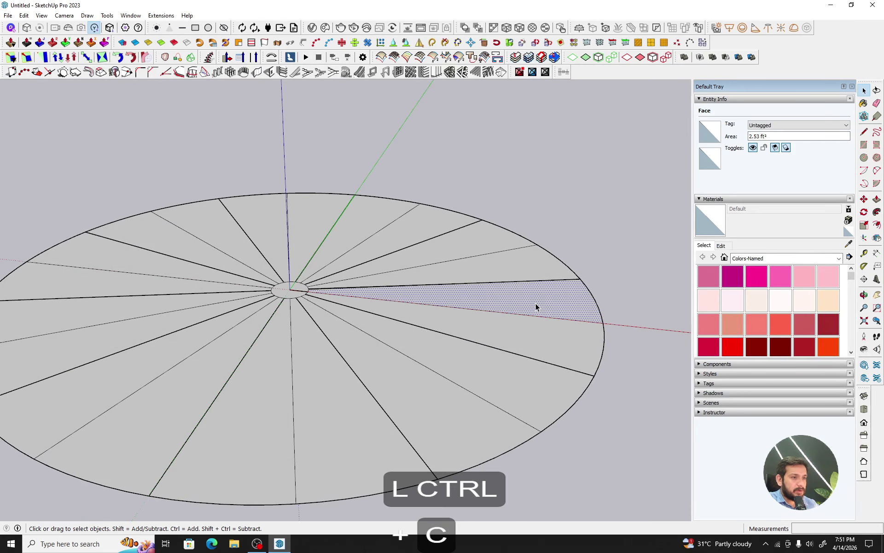
key(space)
triple_click(536, 303)
right_click(537, 303)
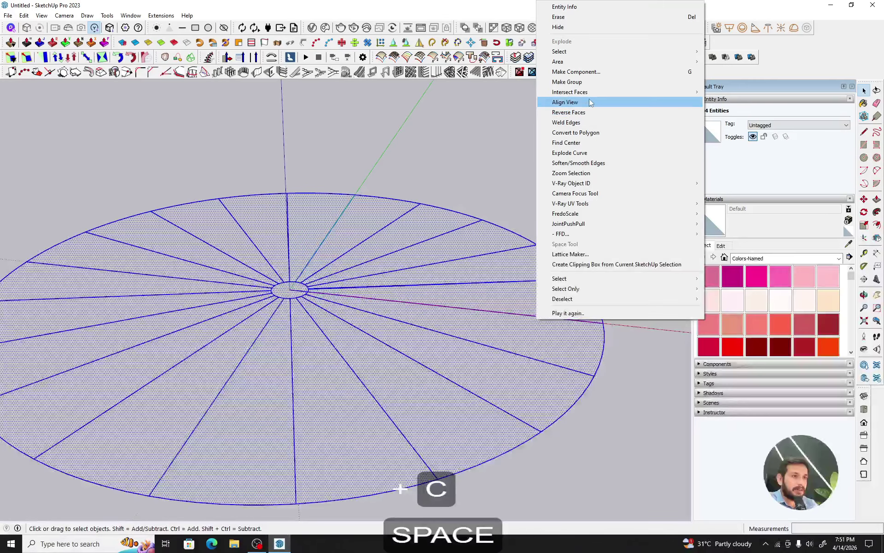
click(553, 81)
click(517, 188)
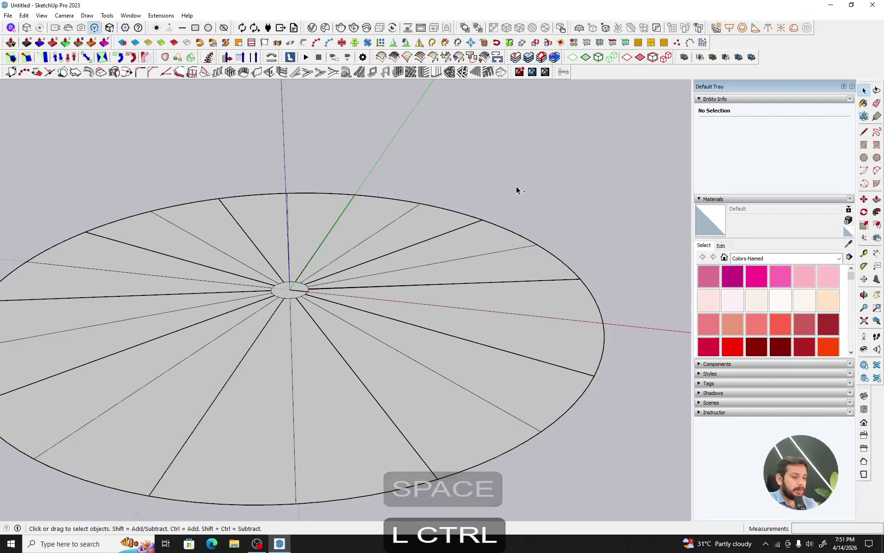
- Paste the copied wedge over its original location, snapping its inner corner to the inner circle on the red axis
key(ctrl+v)
scroll(321, 293, up, 5)
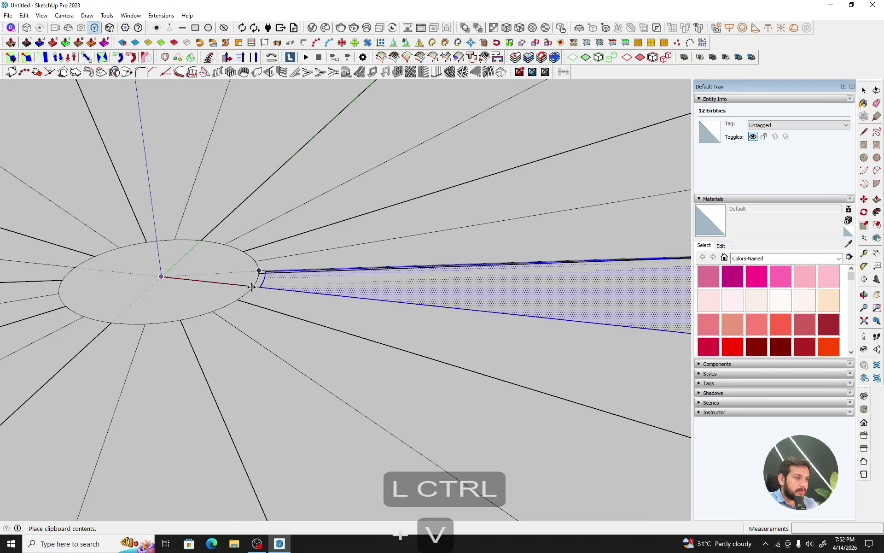
click(266, 286)
scroll(273, 287, up, 1)
scroll(272, 287, up, 1)
click(272, 288)
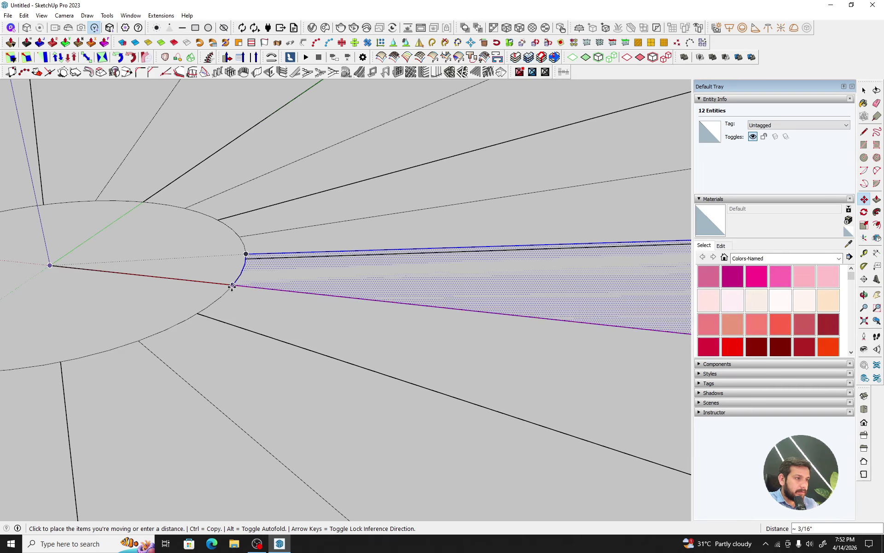
click(233, 285)
scroll(241, 302, down, 5)
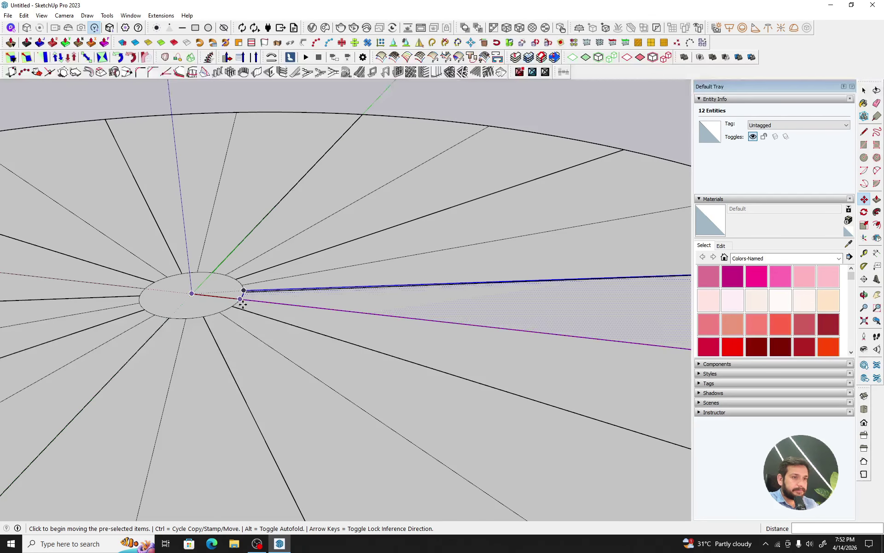
scroll(243, 305, down, 5)
- Offset the pasted wedge's outline inward by 0.125"
shift+middle_drag(364, 285, 313, 282)
scroll(358, 297, up, 1)
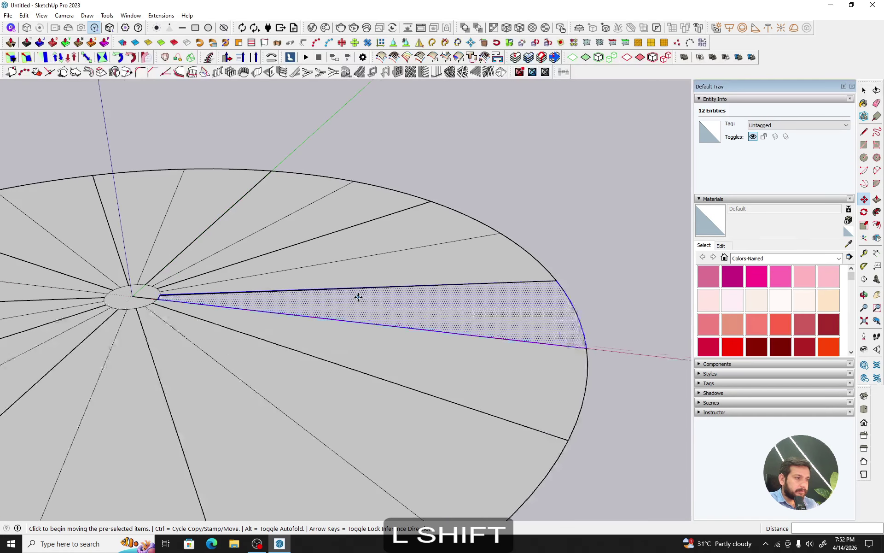
scroll(358, 297, up, 1)
key(f)
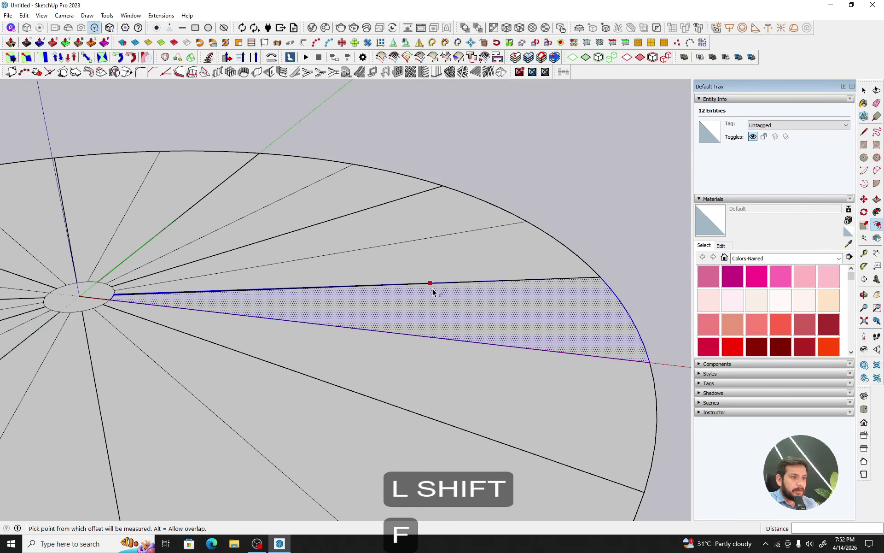
click(432, 289)
text(0.12)
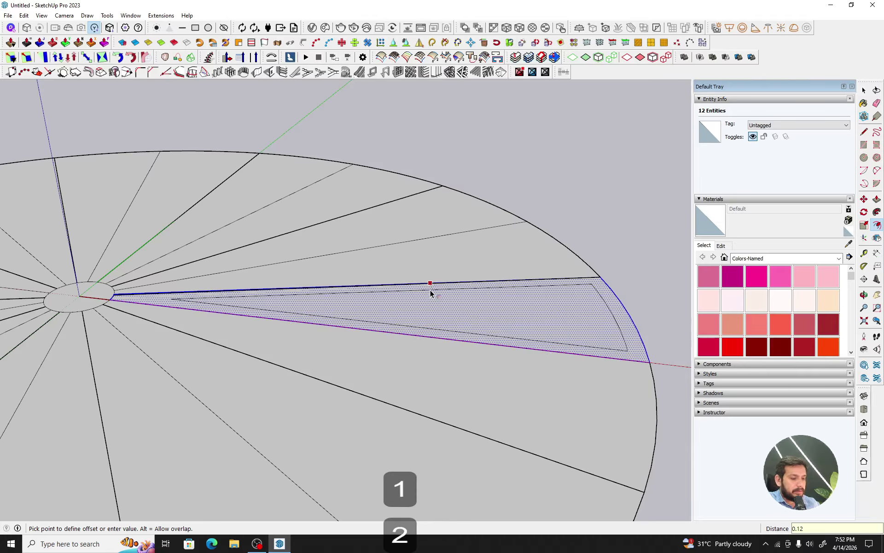
text(5)
key(Return)
key(space)
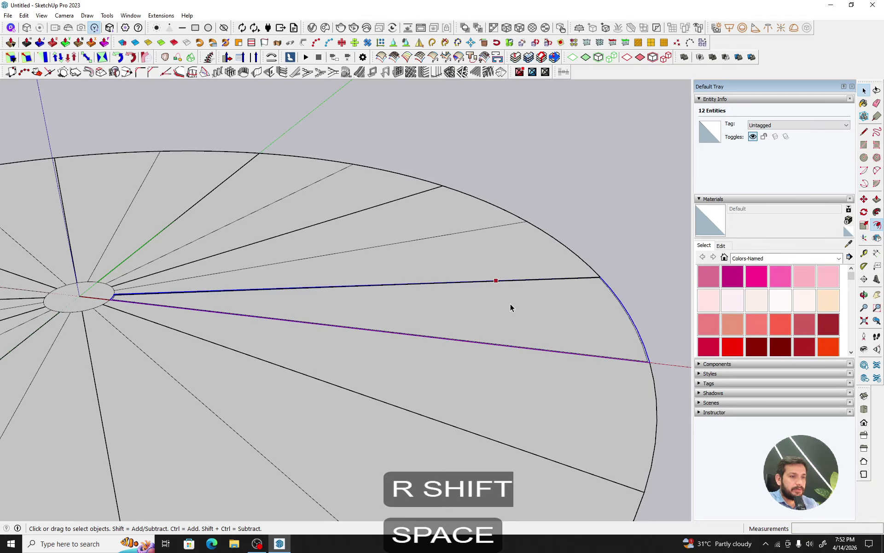
- Copy the inset wedge 6" straight up along the blue axis
key(m)
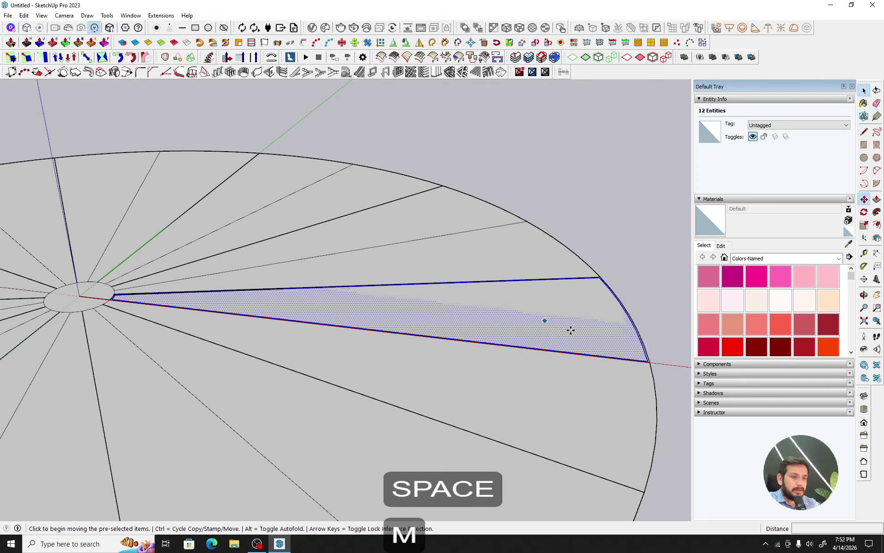
middle_drag(570, 328, 656, 342)
click(649, 342)
key(ctrl)
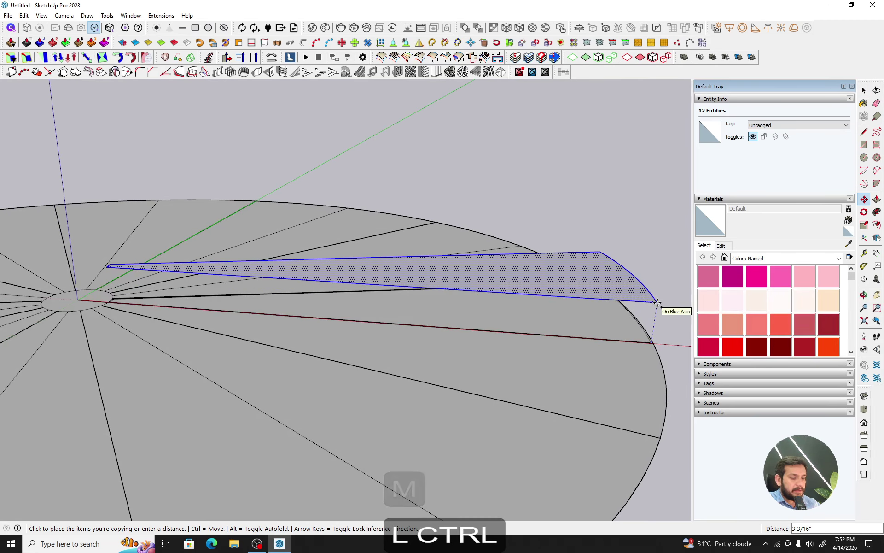
text(6)
key(Return)
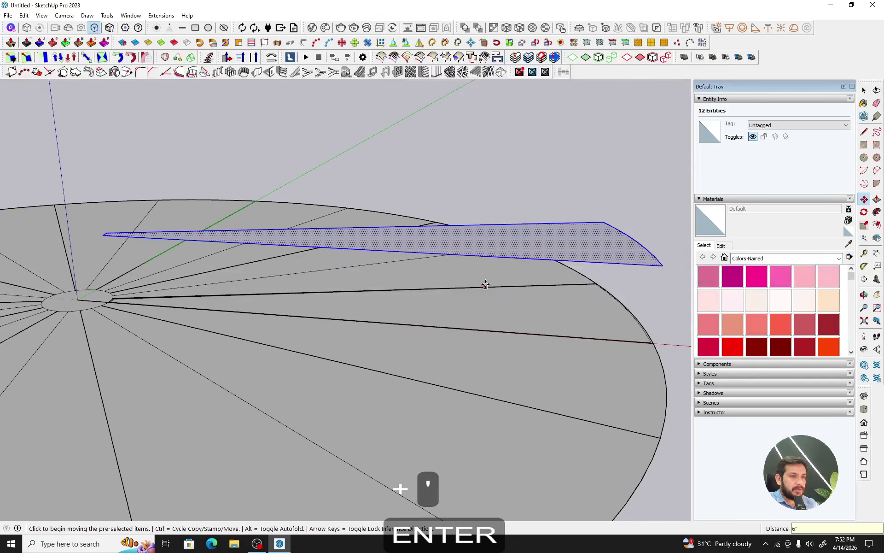
- Draw an arc with a 3" outward bulge along the red axis between the outer corners of the raised and lower inset wedges
key(a)
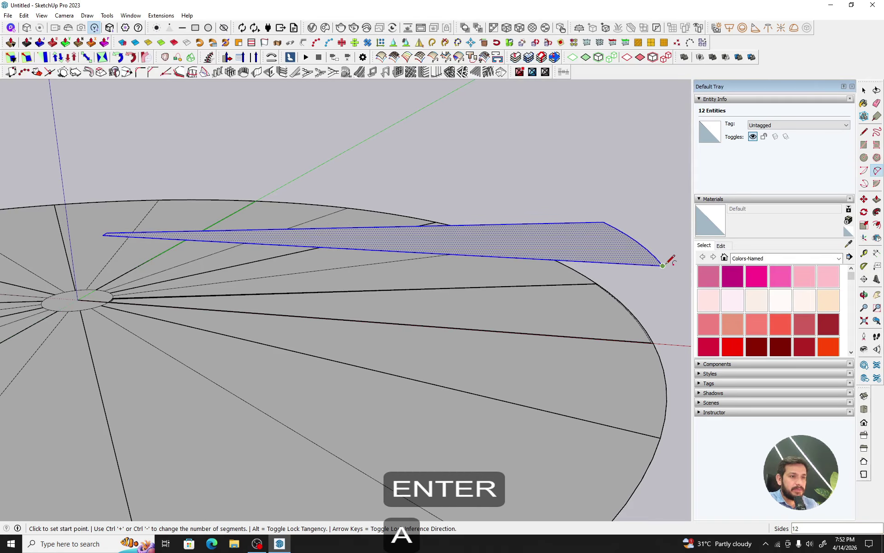
click(664, 265)
shift+middle_drag(668, 306, 577, 302)
shift+scroll(576, 302, up, 2)
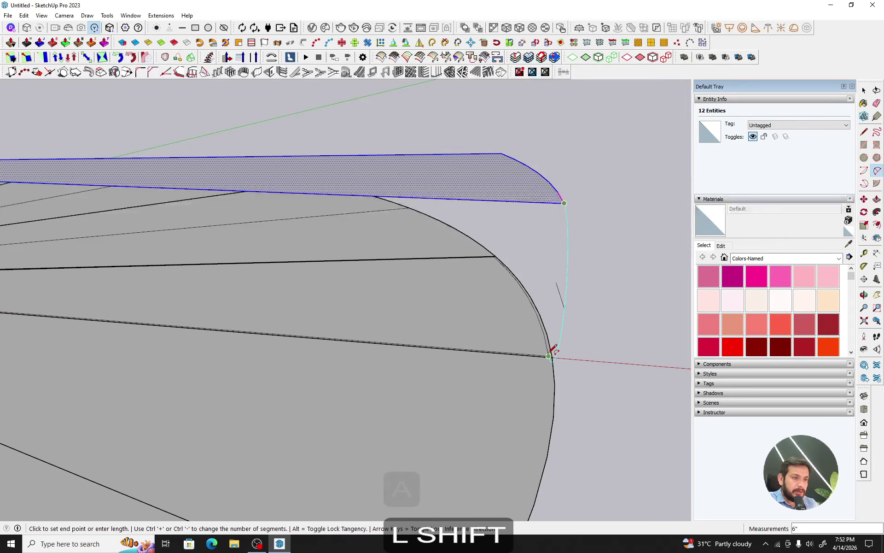
shift+click(549, 356)
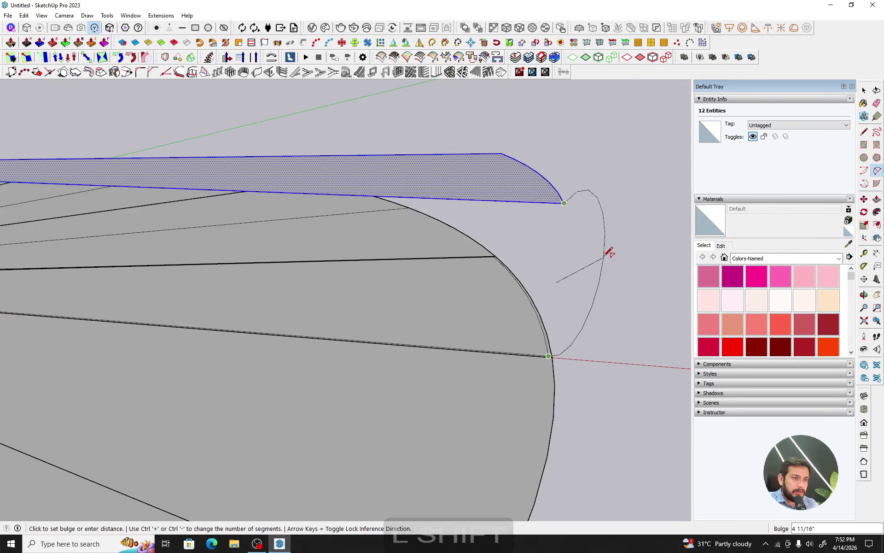
middle_drag(623, 272, 598, 336)
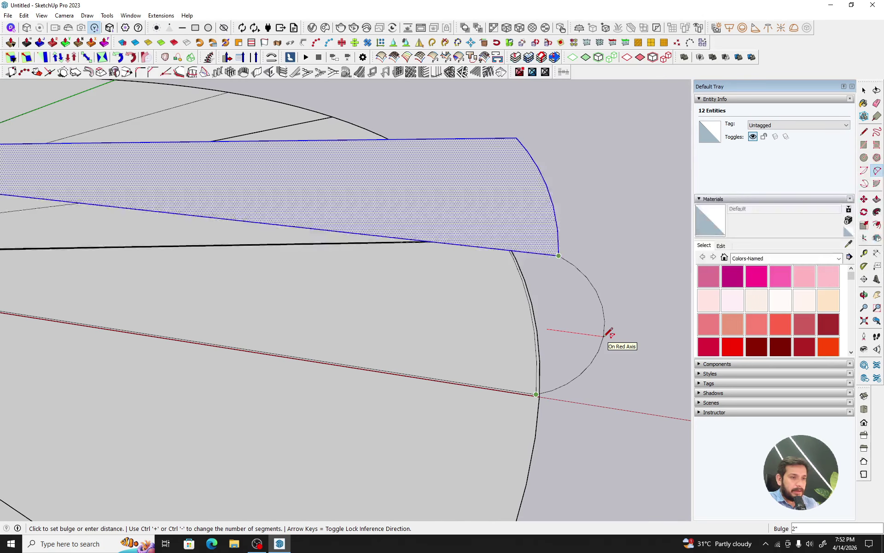
text(3)
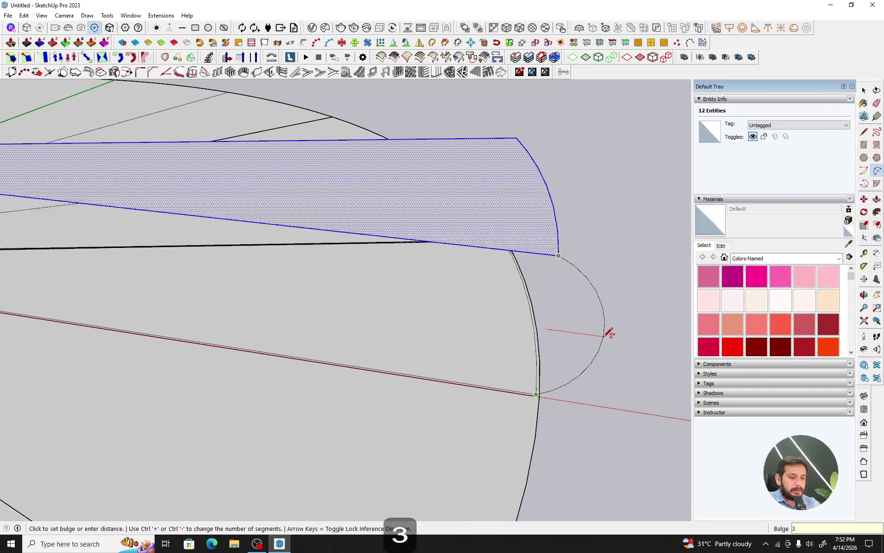
key(Return)
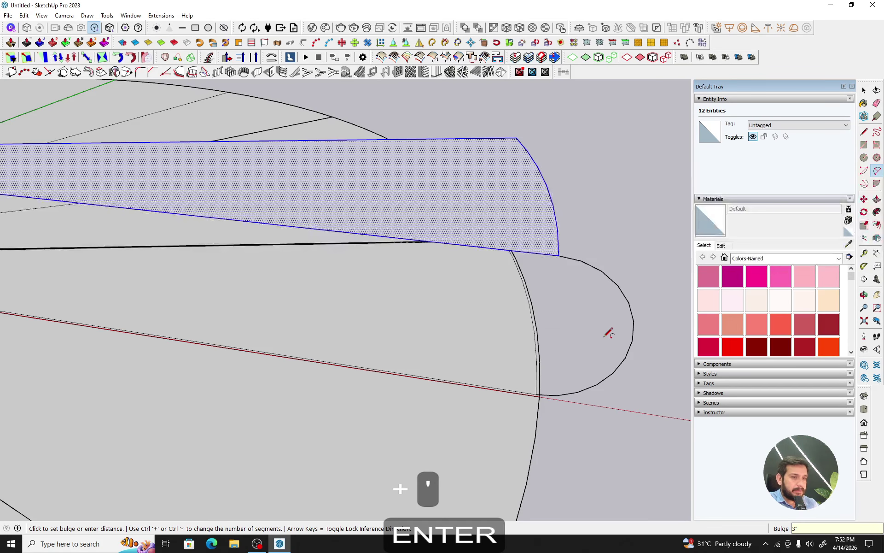
key(space)
- Set the arc joining the outer corners of the raised and lower wedges to 30 segments
click(633, 322)
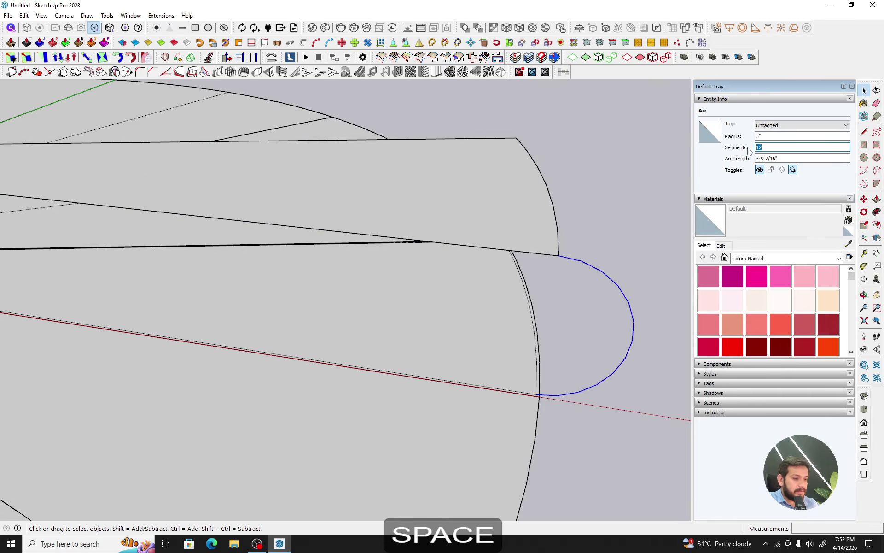
text(30)
key(Return)
scroll(624, 256, down, 3)
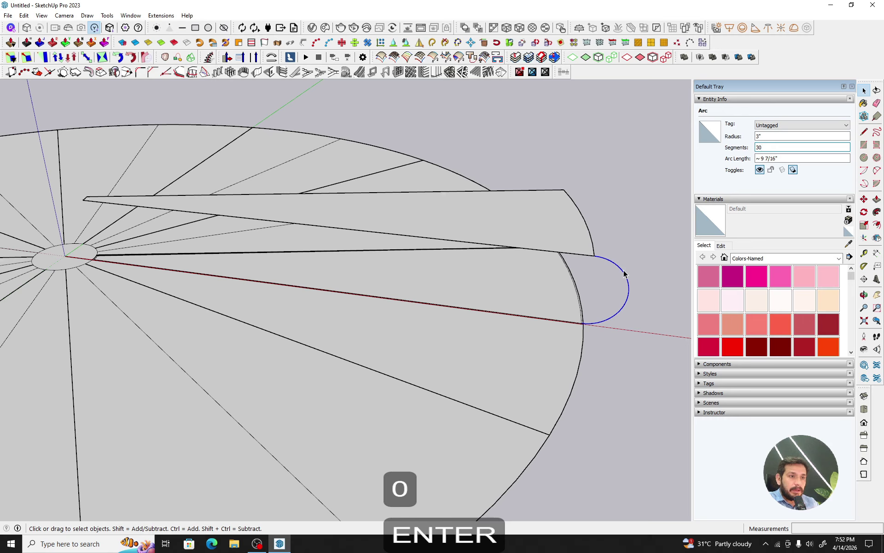
- Copy the arc by rotating it about the disc's center onto the opposite outer corner of the raised wedge
key(q)
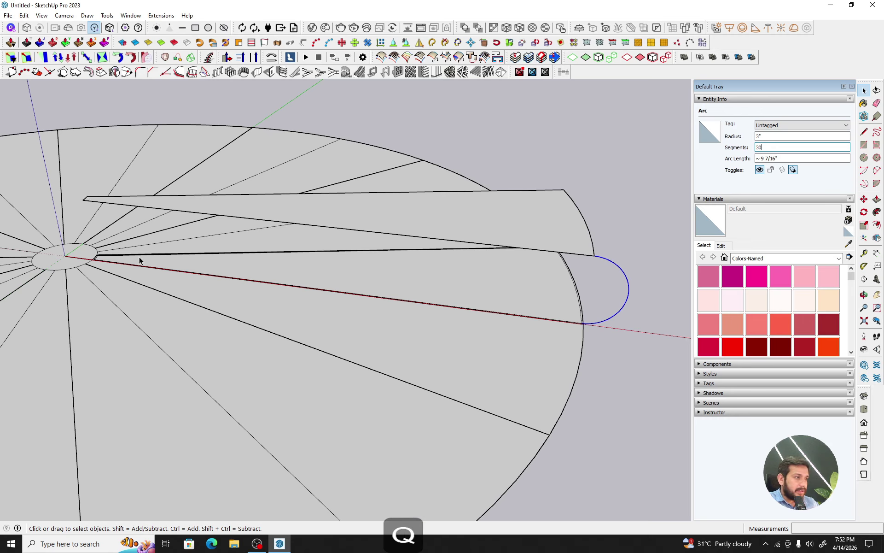
click(70, 263)
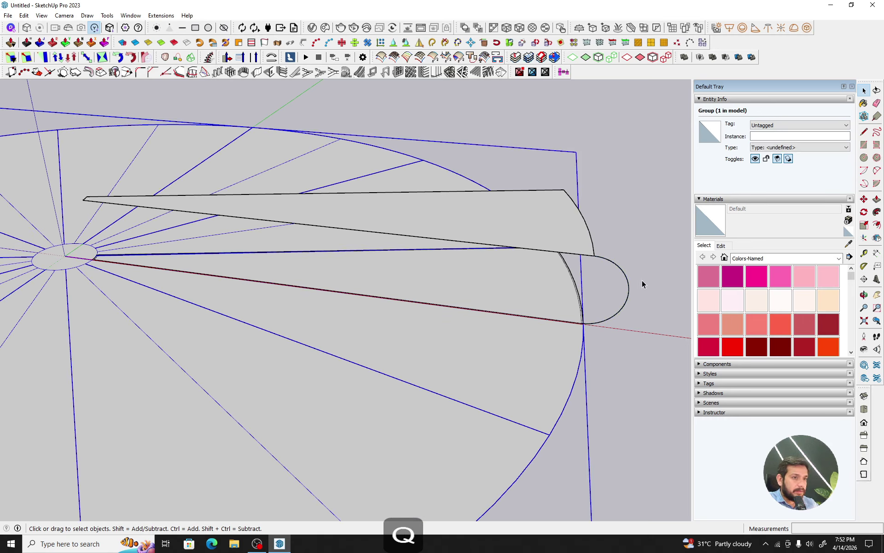
click(627, 281)
key(q)
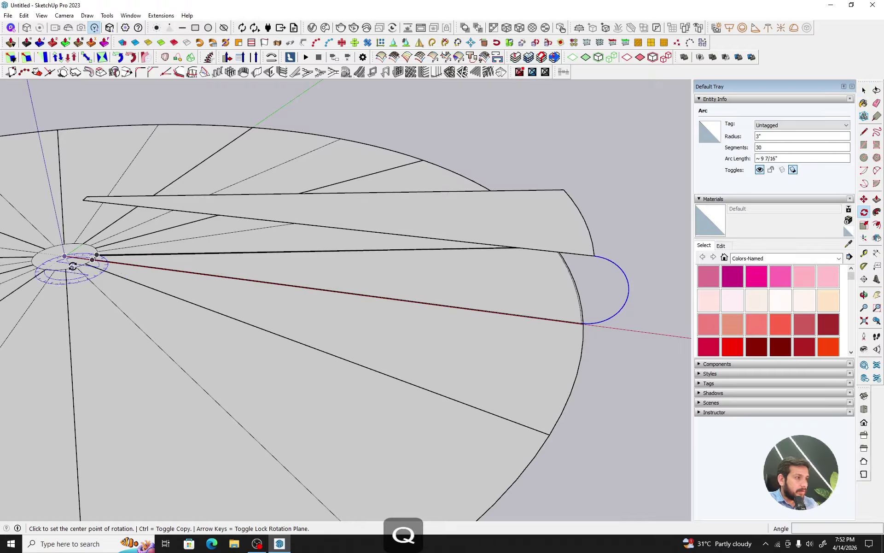
click(65, 255)
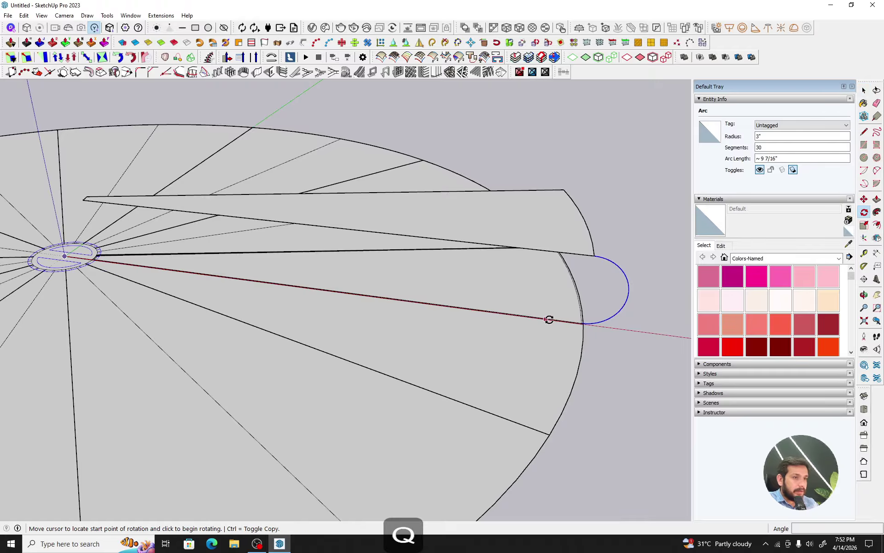
key(ctrl)
click(594, 258)
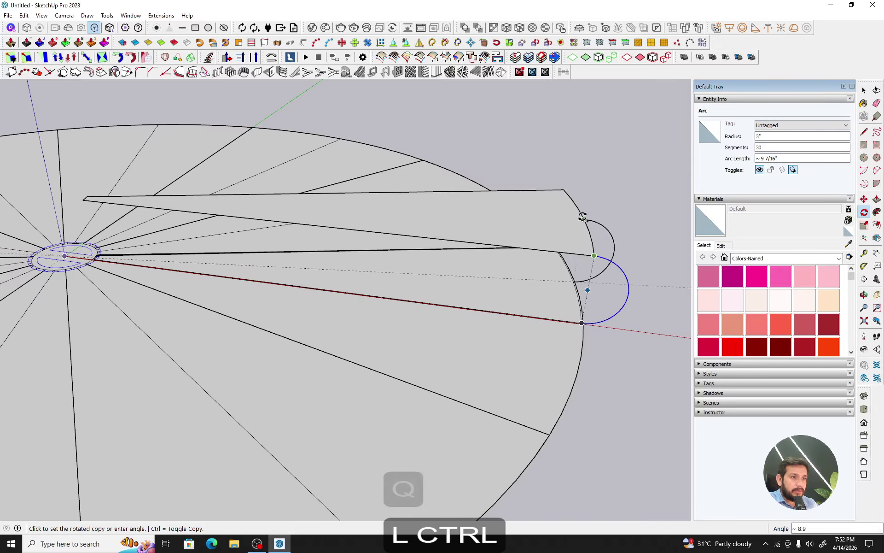
click(566, 191)
key(space)
- Make a component from the raised and lower wedges together with both connecting arcs
triple_click(571, 218)
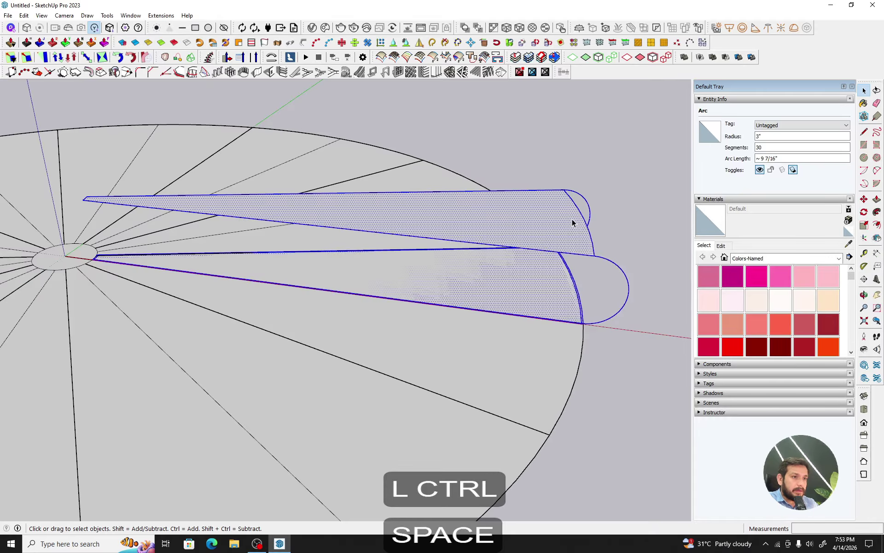
right_click(572, 220)
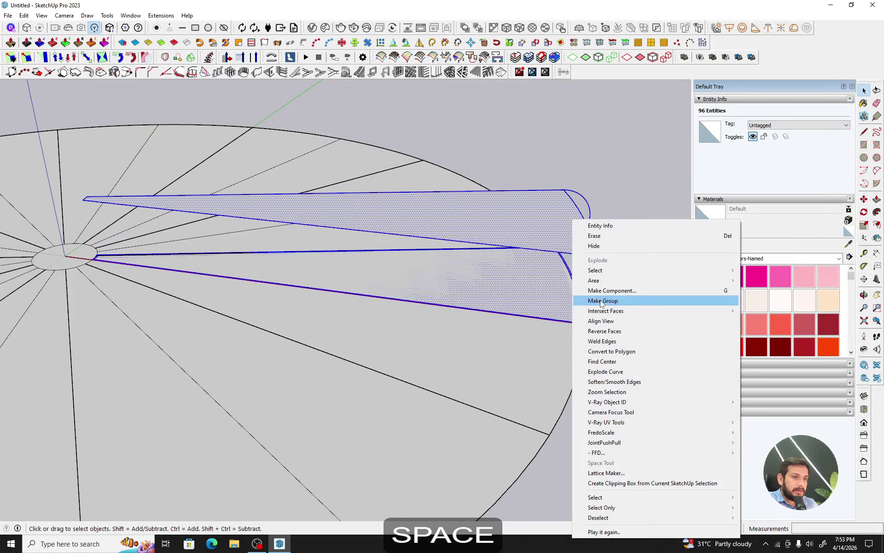
click(614, 290)
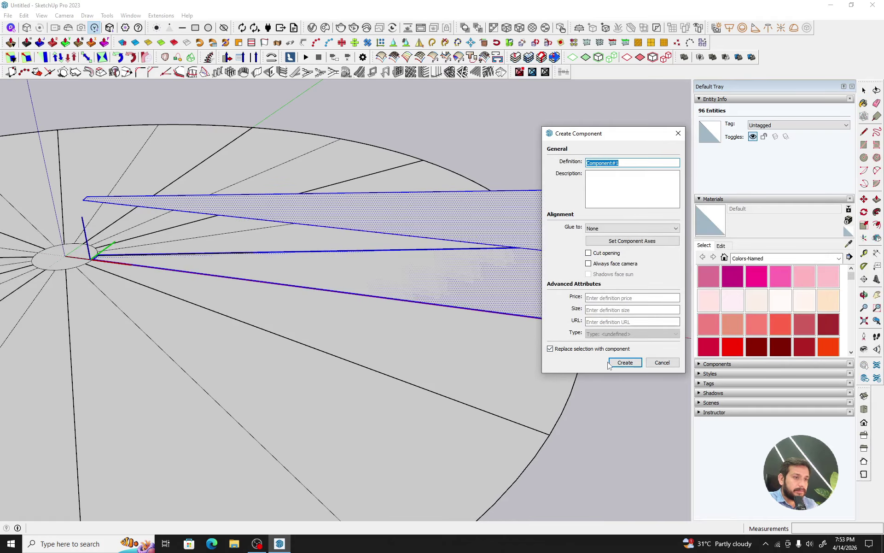
click(624, 358)
- Inside the component, erase the outer outline edges around the lower inset wedge, including those at its narrow inner end
double_click(549, 215)
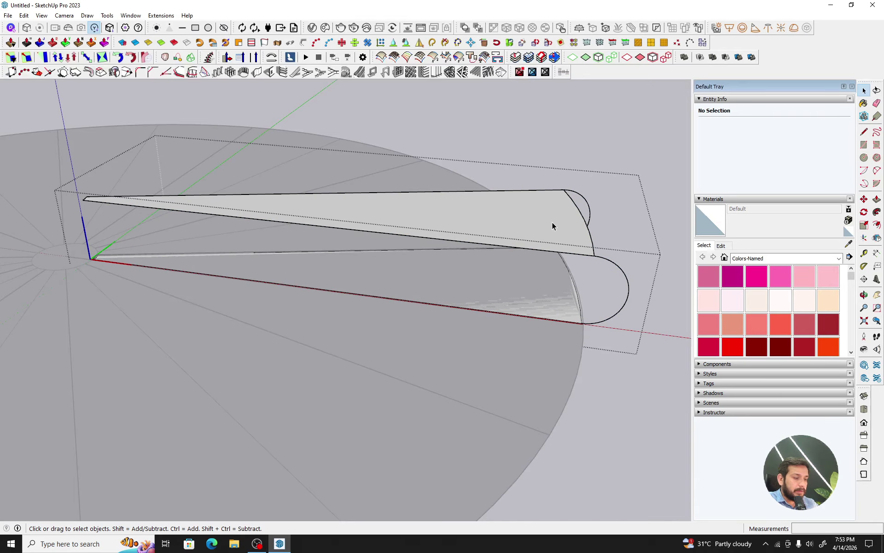
key(e)
scroll(579, 292, up, 6)
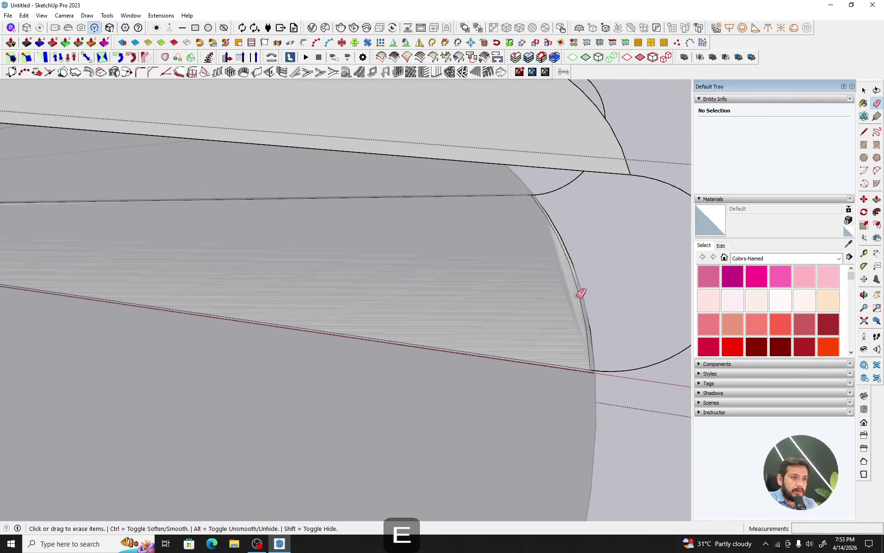
click(594, 331)
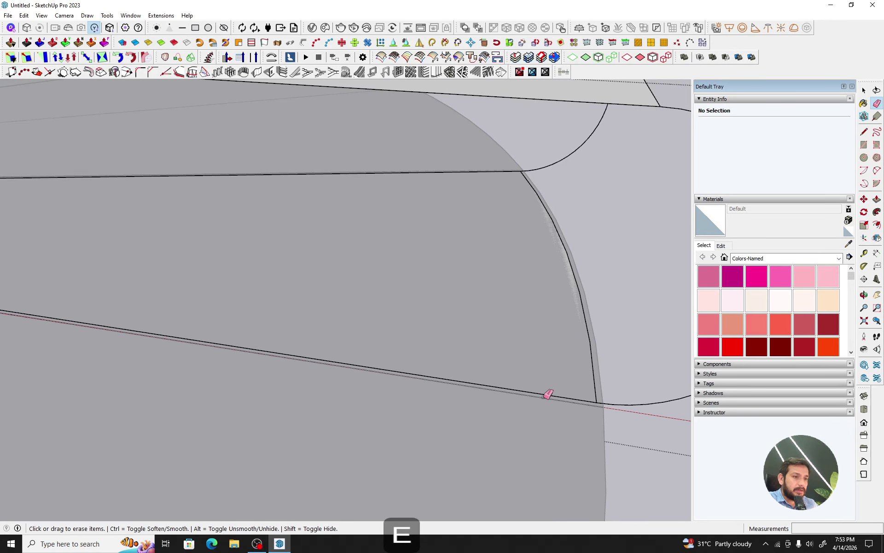
click(593, 407)
scroll(593, 408, down, 5)
mouse_move(207, 277)
shift+middle_down()
mouse_move(355, 288)
mouse_move(645, 287)
shift+middle_up()
mouse_move(292, 256)
middle_down()
mouse_move(292, 322)
mouse_move(249, 348)
middle_up()
shift+drag(248, 349, 240, 365)
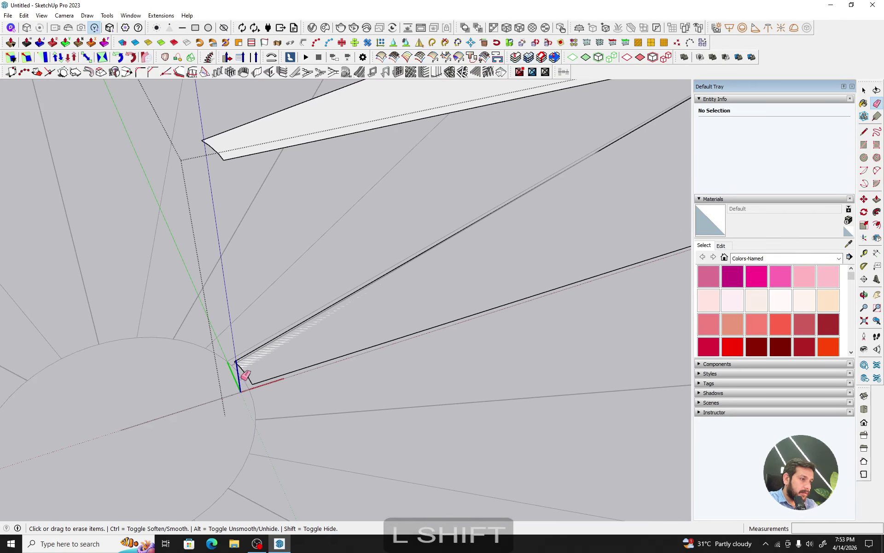
middle_drag(275, 379, 217, 270)
- Draw two 12" vertical lines upward along the blue axis from the inner corners of the raised wedge
key(space)
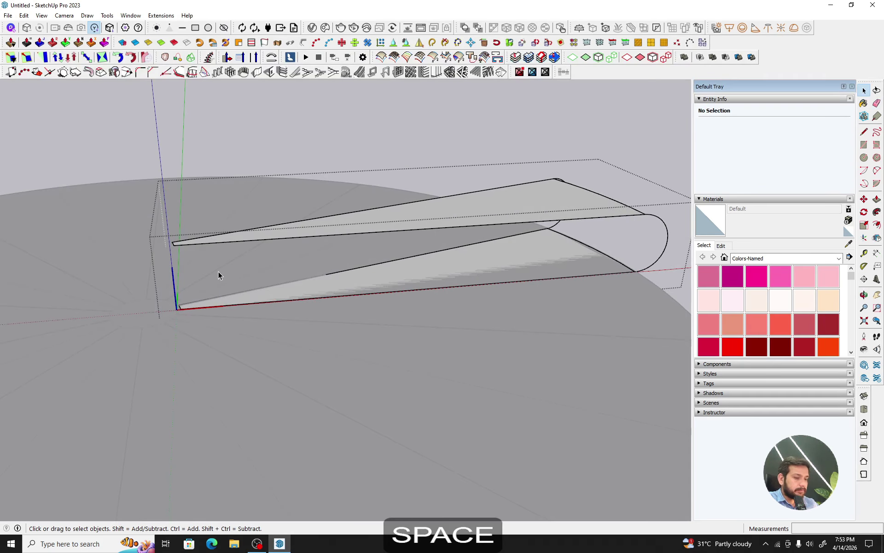
key(l)
click(178, 243)
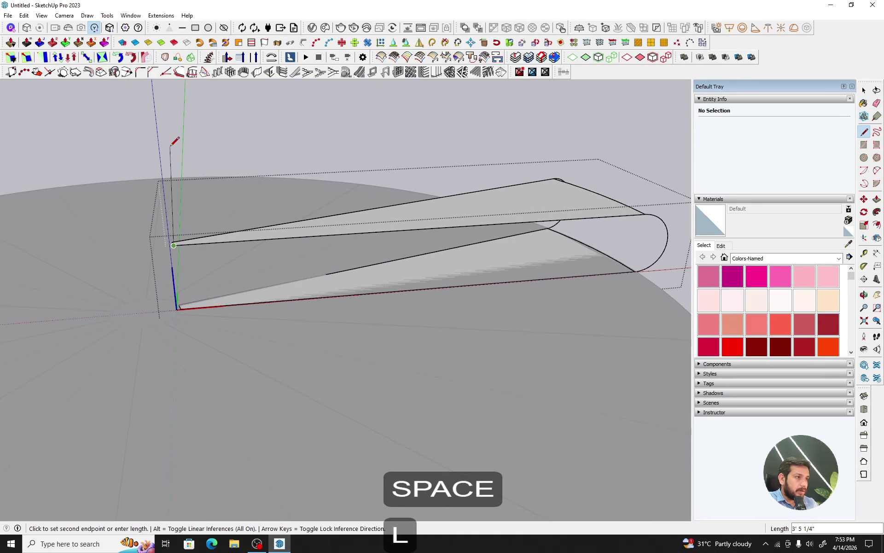
middle_drag(171, 146, 366, 128)
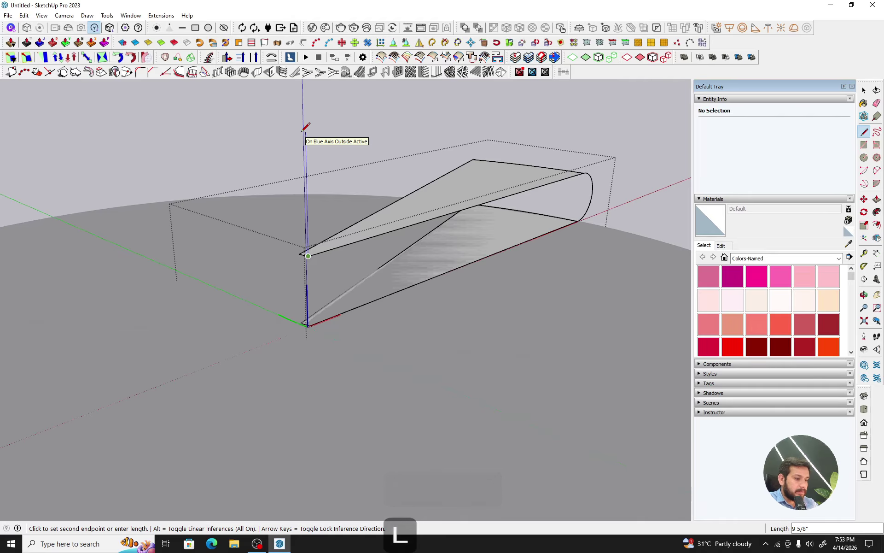
text(12)
key(Return)
key(Escape)
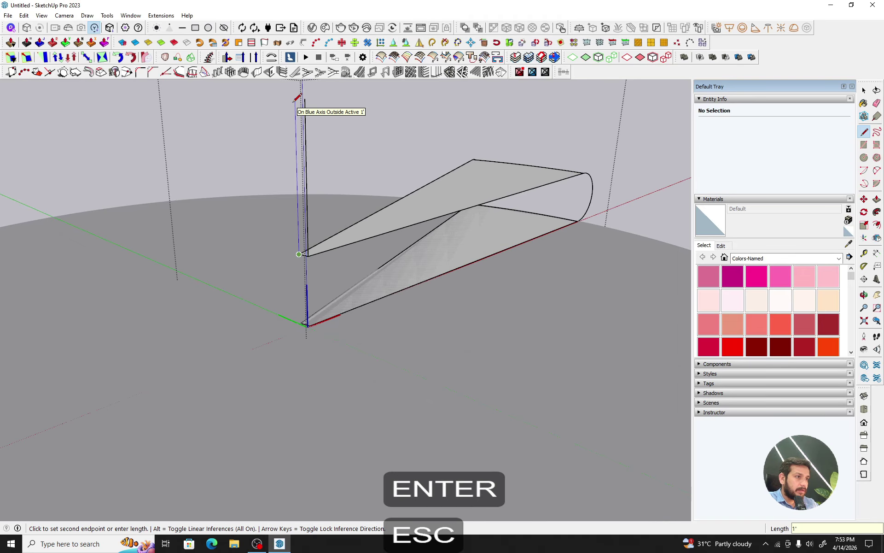
text(12)
key(Return)
key(space)
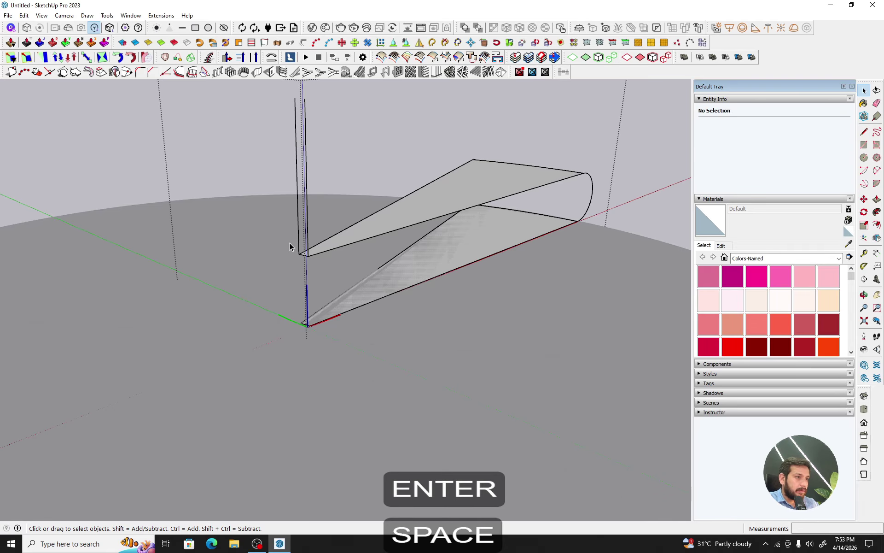
- Copy the raised wedge's inner curved edge up to the top ends of the two vertical lines
scroll(309, 254, up, 2)
click(303, 247)
key(m)
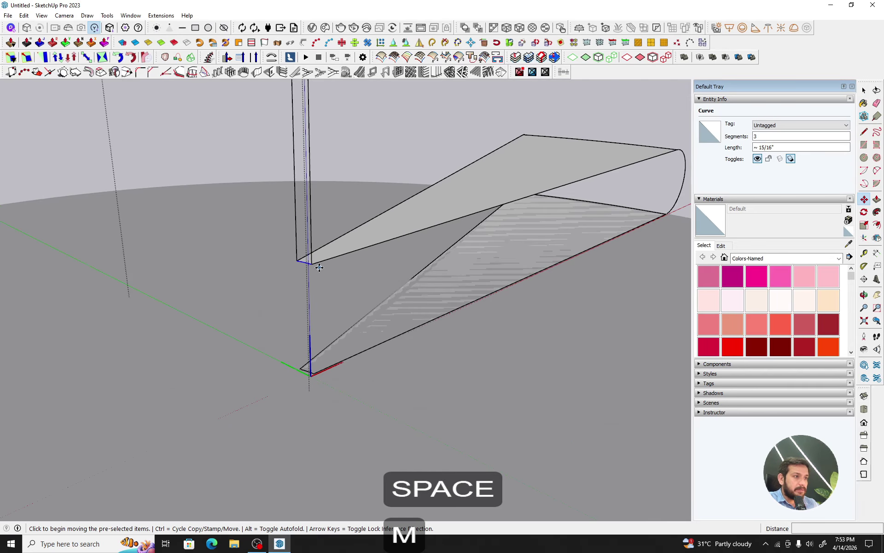
scroll(313, 264, down, 1)
click(313, 263)
key(ctrl)
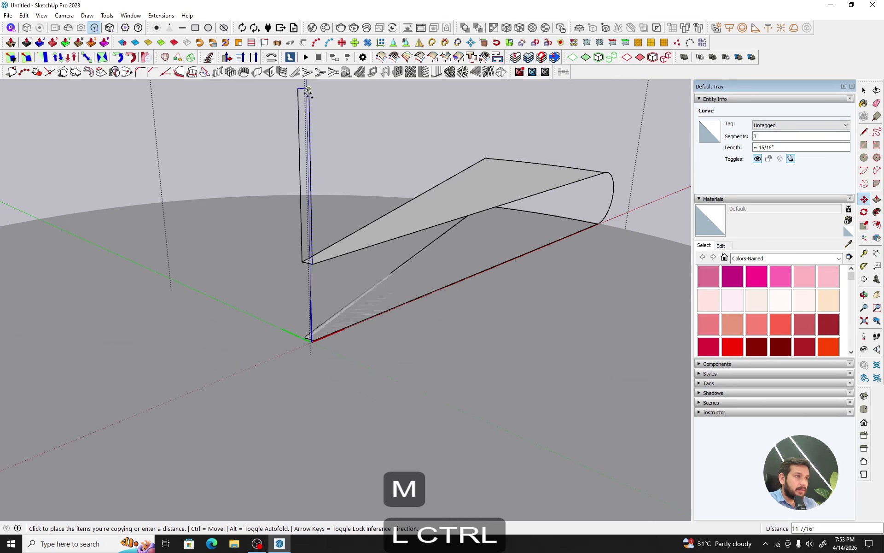
click(309, 92)
key(space)
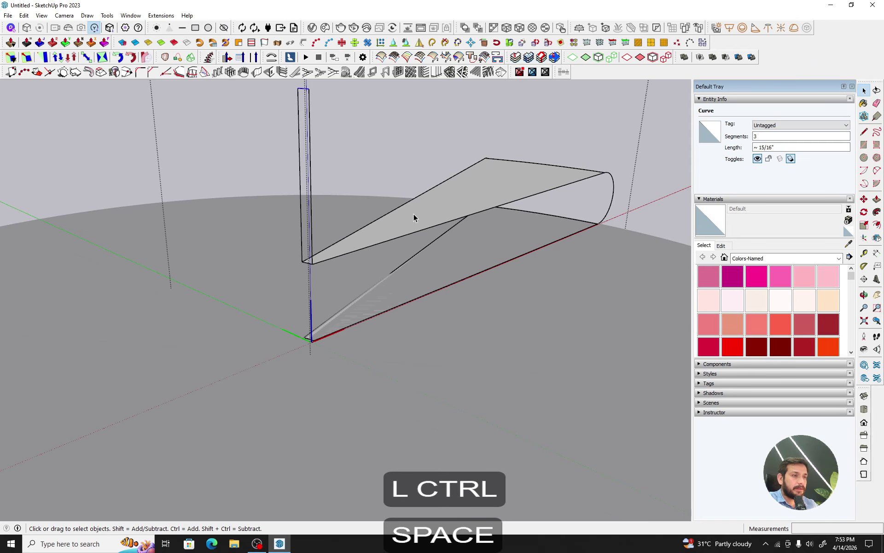
- Draw two 12" vertical lines downward along the blue axis from the inner corners of the lower wedge
key(l)
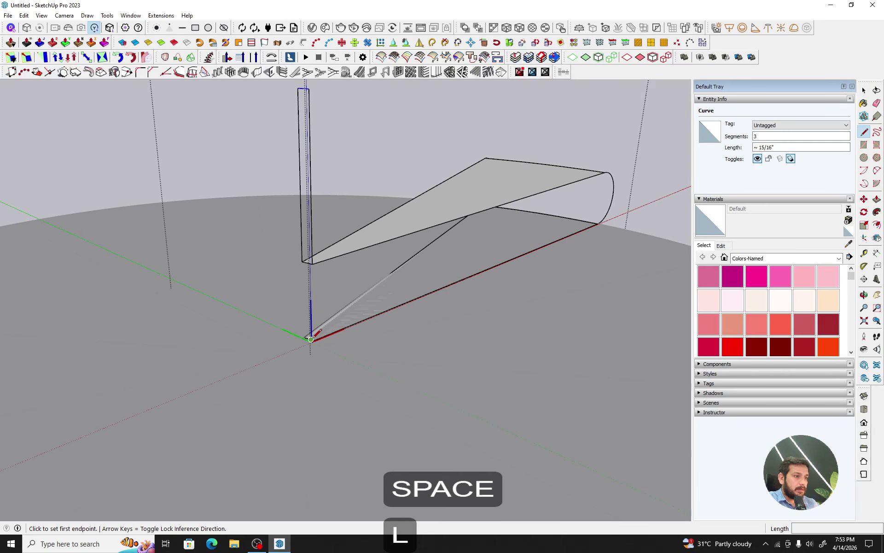
scroll(311, 339, up, 5)
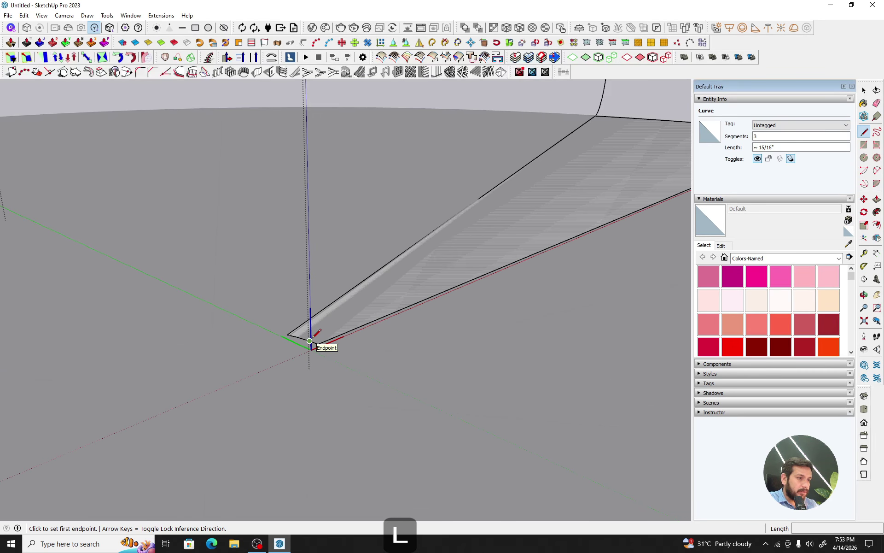
click(318, 344)
middle_drag(318, 345, 319, 277)
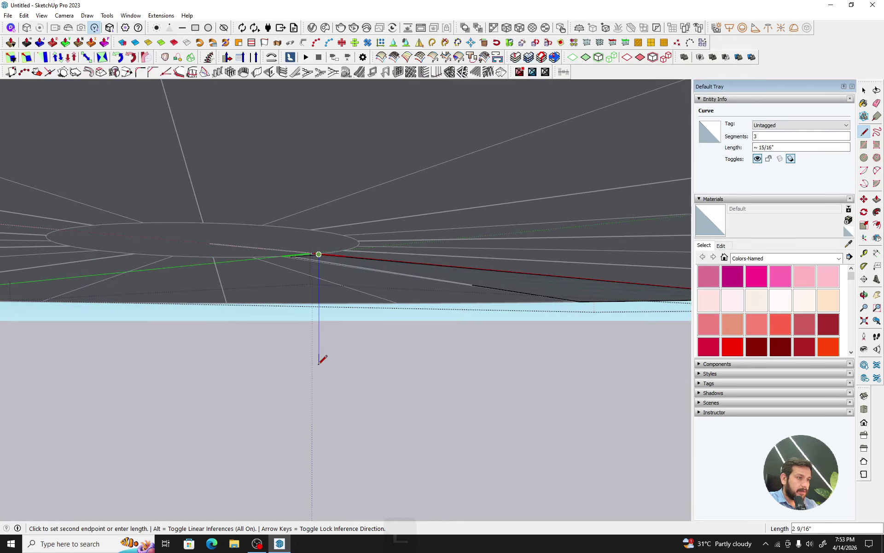
text(12)
key(Return)
middle_drag(328, 310, 341, 416)
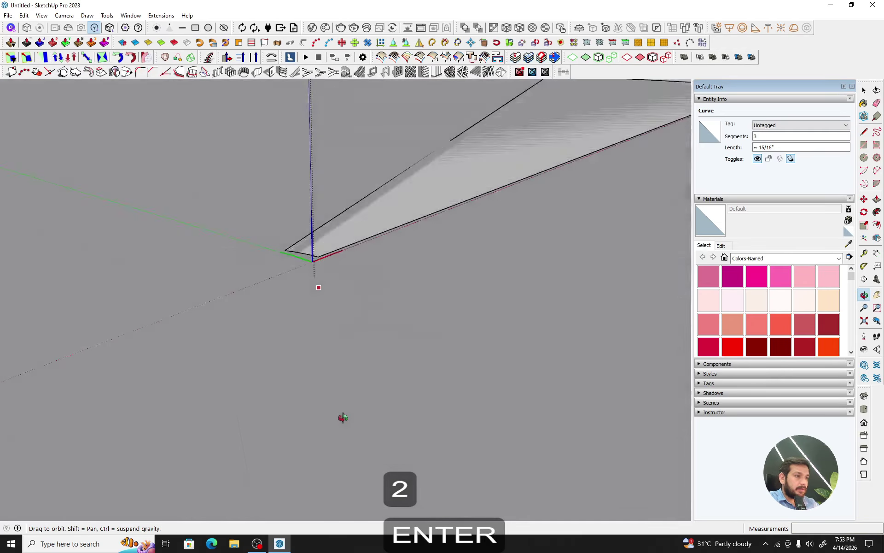
key(Escape)
click(285, 251)
middle_drag(285, 283, 282, 106)
text(12)
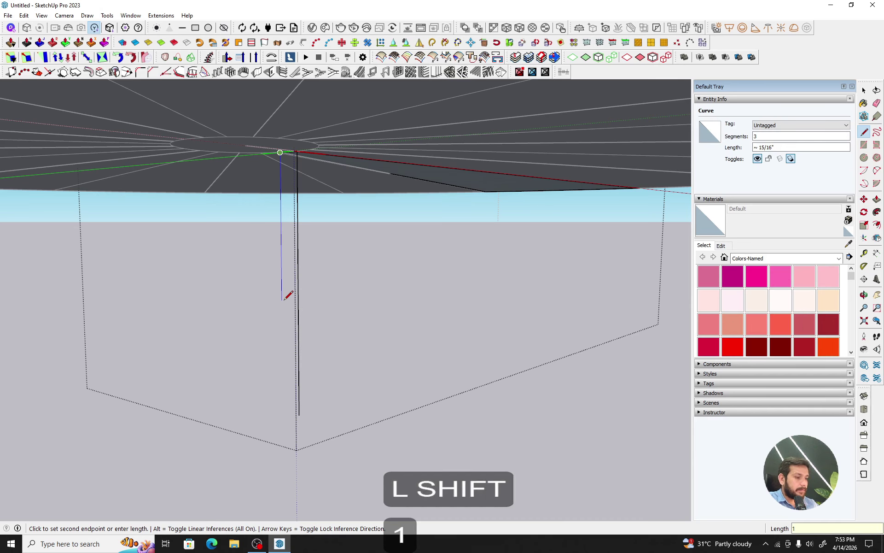
key(Return)
key(space)
- Copy the lower wedge's inner curved edge down to the bottom ends of the two downward lines
mouse_move(288, 293)
middle_down()
mouse_move(302, 246)
mouse_move(302, 345)
middle_up()
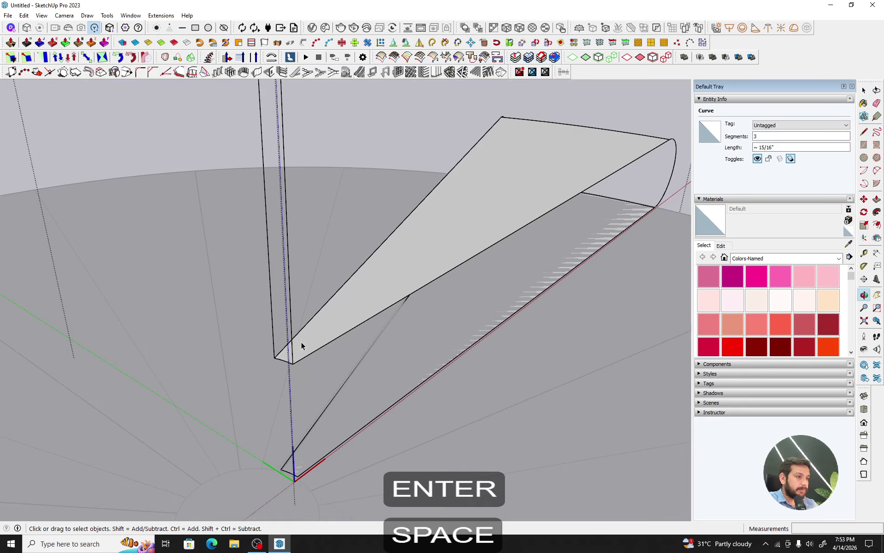
key(m)
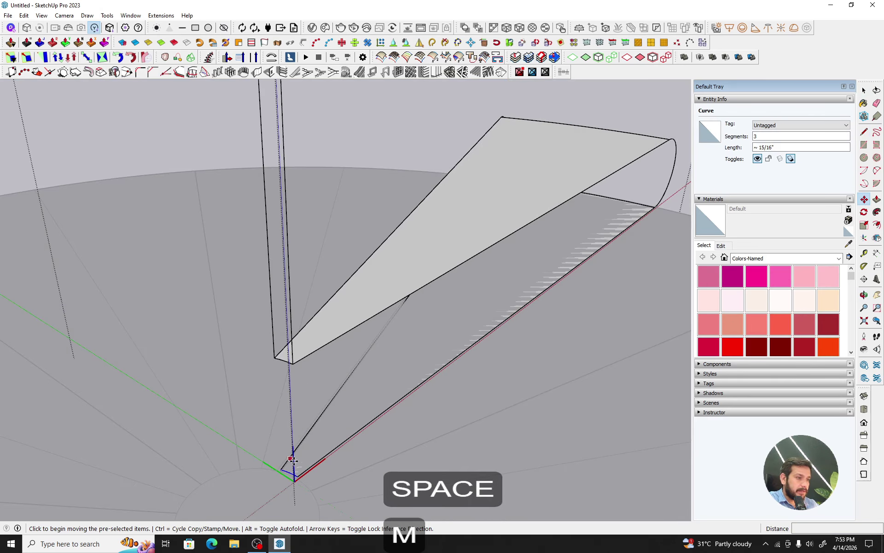
scroll(298, 478, up, 8)
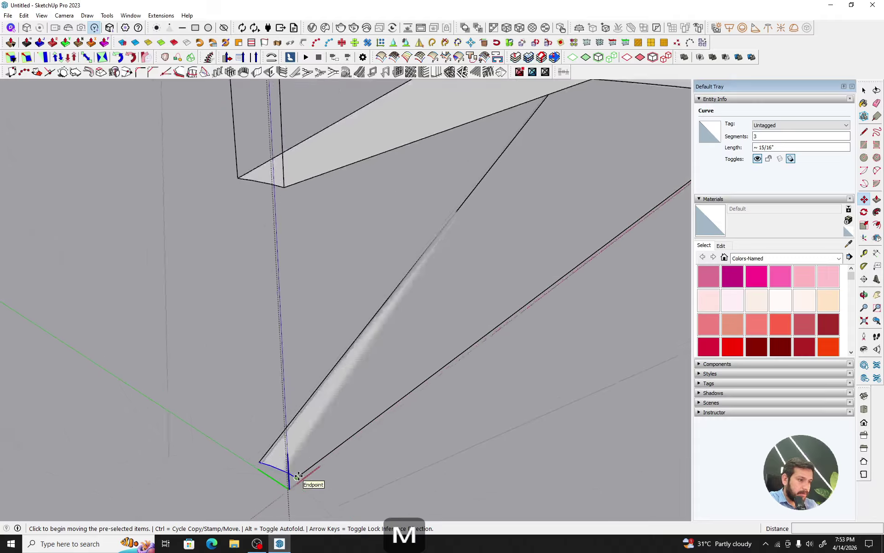
key(ctrl)
click(297, 477)
middle_drag(300, 476, 314, 308)
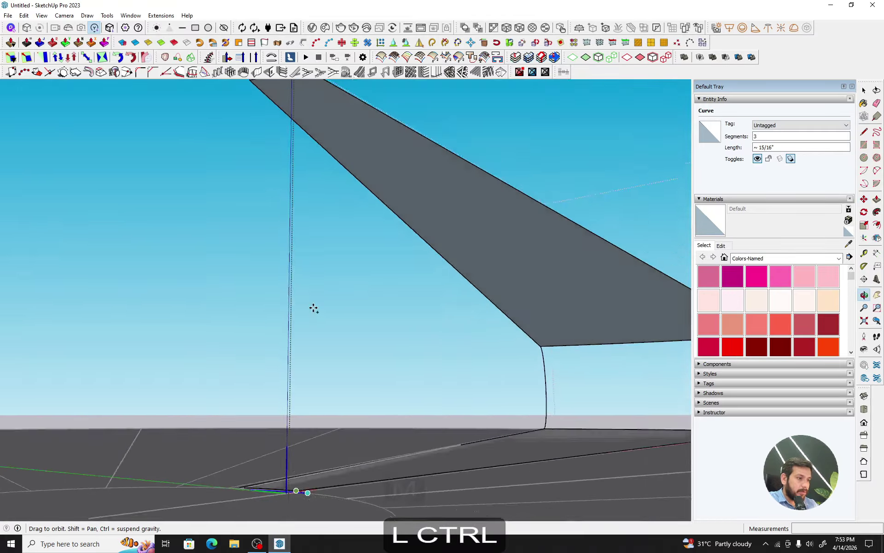
scroll(314, 321, down, 5)
shift+middle_drag(294, 452, 234, 405)
scroll(297, 333, down, 5)
click(302, 408)
scroll(258, 322, up, 1)
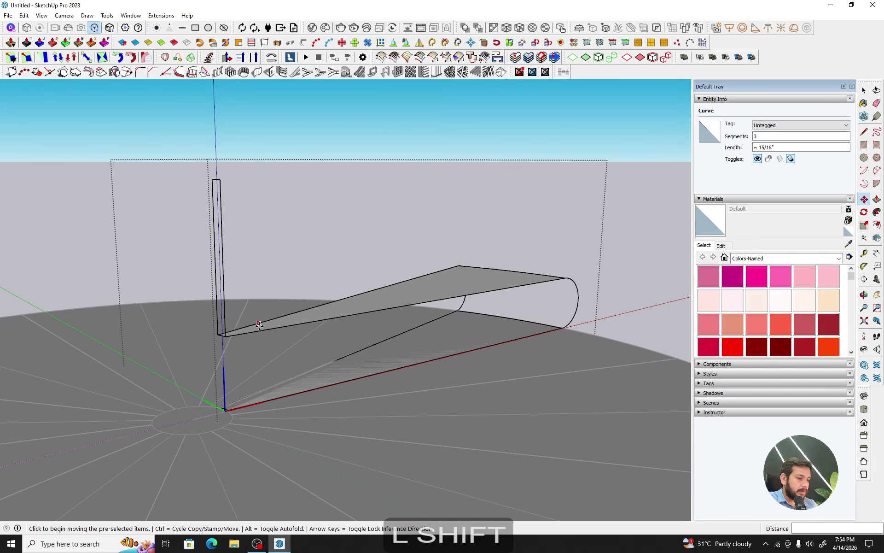
- Try to round the raised wedge's inner corner with a 6" radius tangent arc between its side edge and the upward vertical line
scroll(251, 331, up, 1)
key(a)
scroll(251, 331, up, 1)
shift+middle_drag(250, 325, 280, 406)
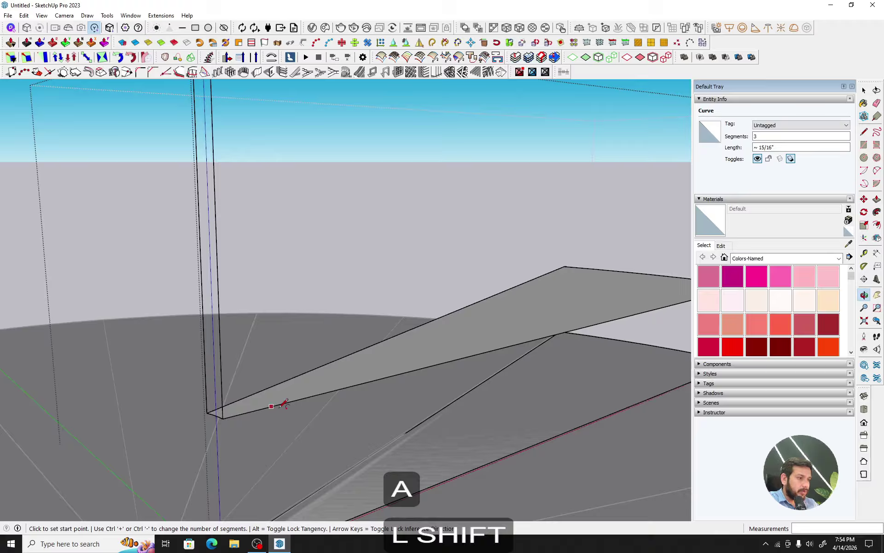
click(329, 391)
key(Escape)
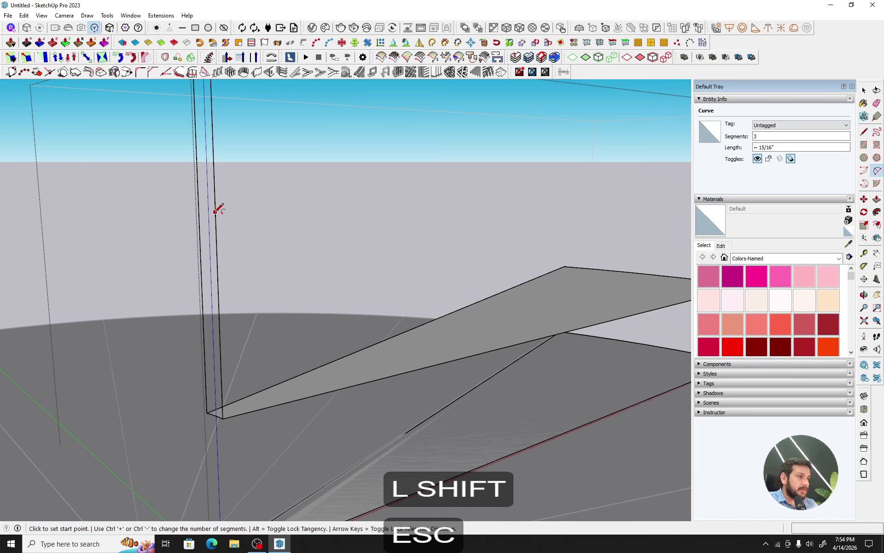
shift+middle_drag(214, 211, 219, 273)
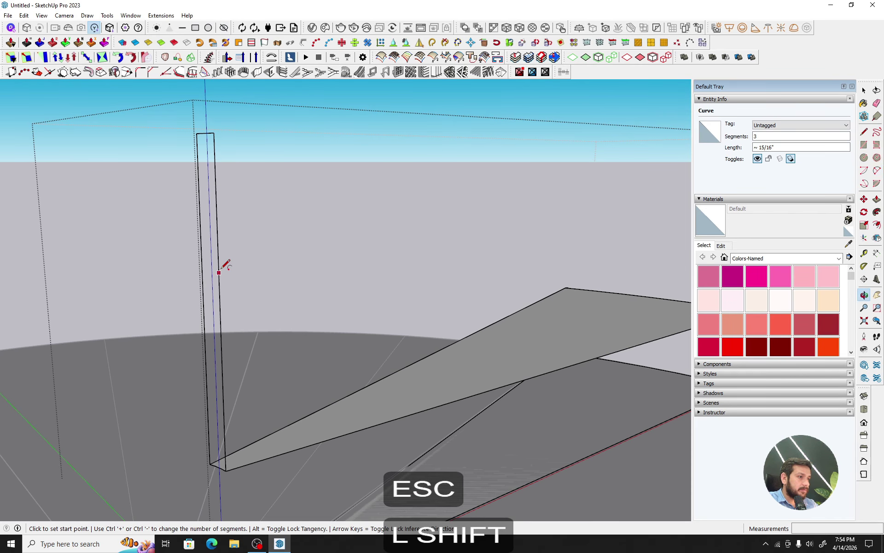
click(220, 310)
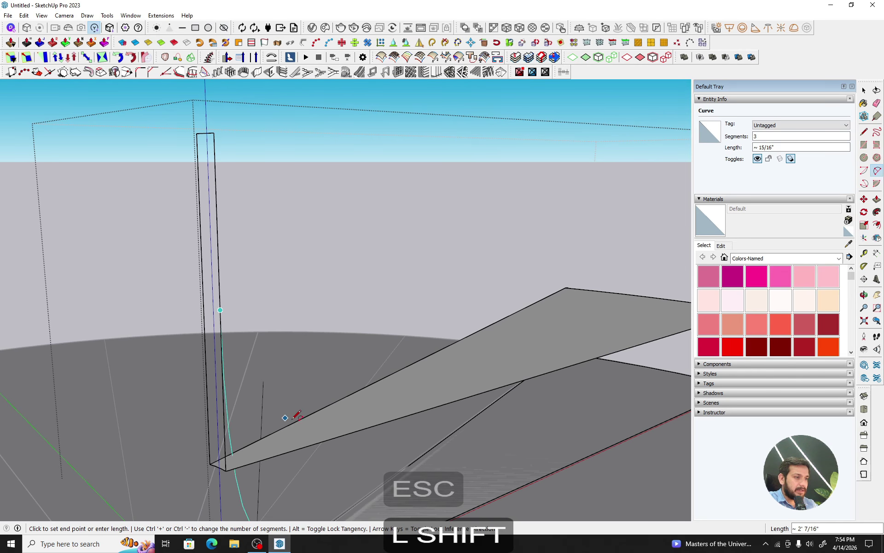
click(348, 433)
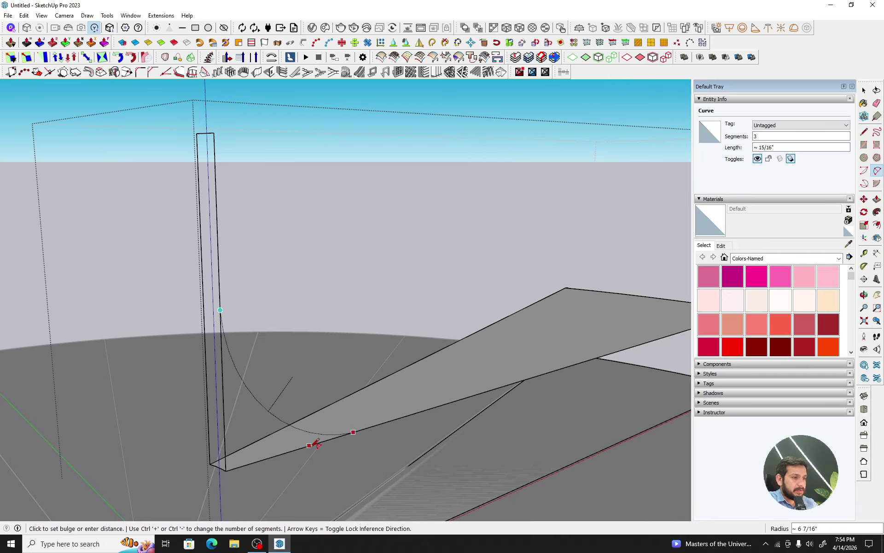
click(313, 443)
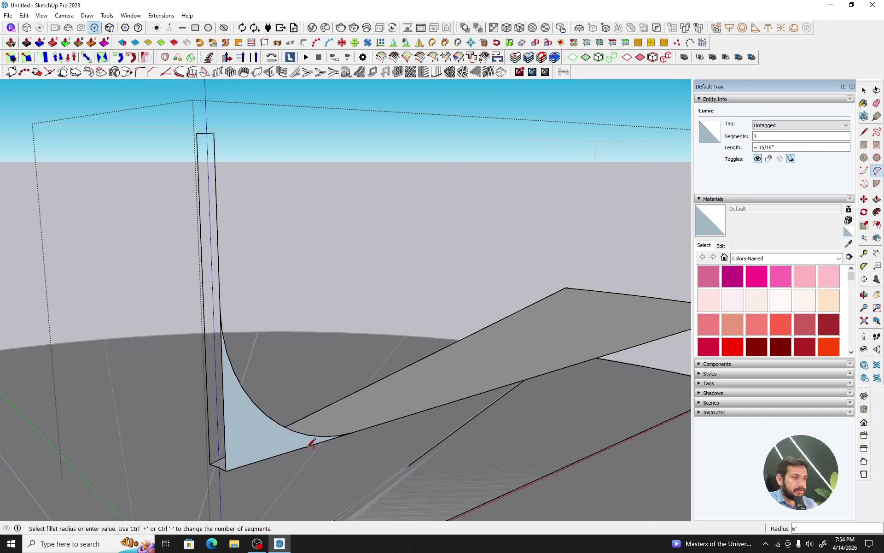
- Try to draw a matching tangent arc between the second upward line and the raised wedge's opposite side edge
middle_drag(313, 443, 486, 319)
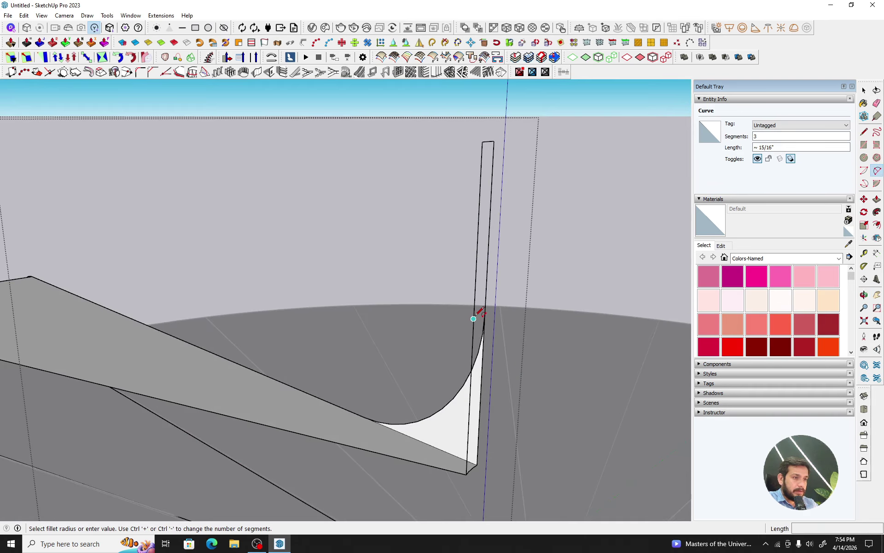
click(474, 318)
click(342, 443)
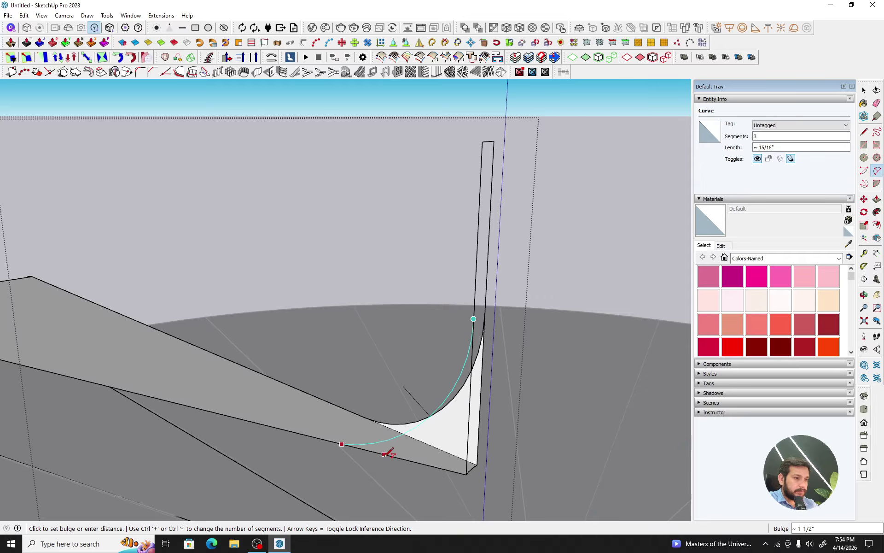
click(390, 453)
- Try to erase the sharp inner corner edges and leftover faces beyond the two arcs, and leave the wedge component
middle_drag(394, 355, 419, 382)
key(space)
scroll(419, 345, up, 3)
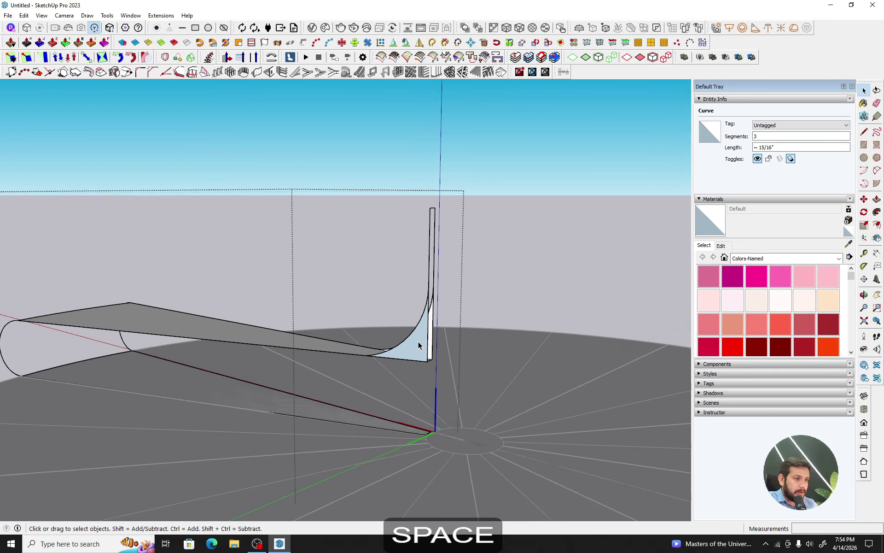
scroll(429, 345, up, 2)
key(e)
drag(434, 358, 432, 363)
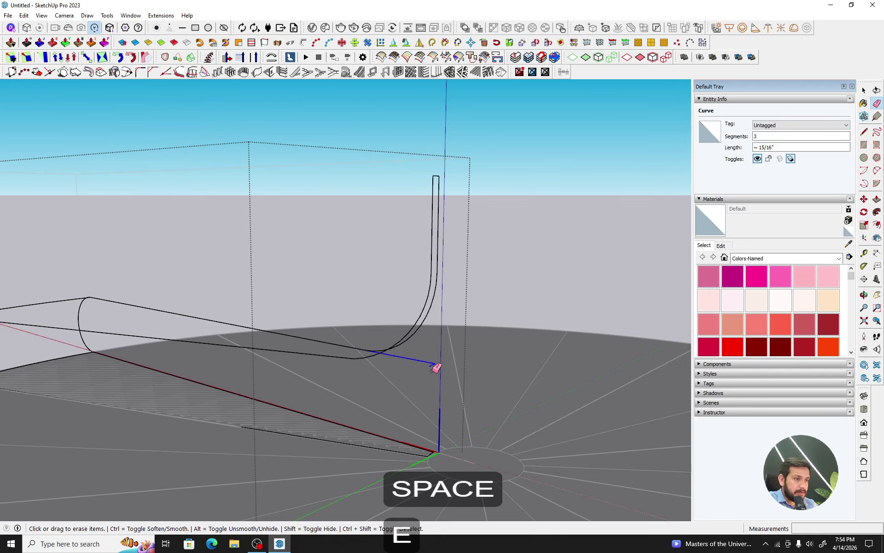
key(space)
key(Escape)
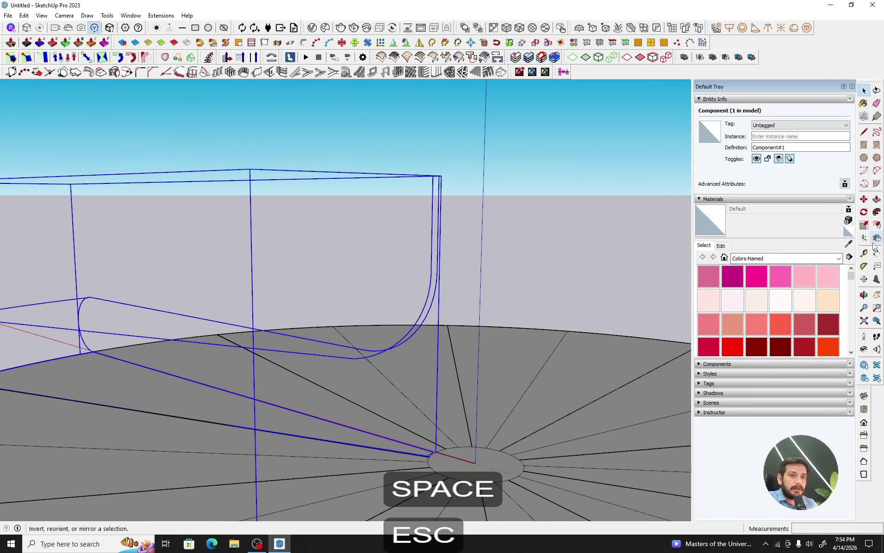
click(876, 238)
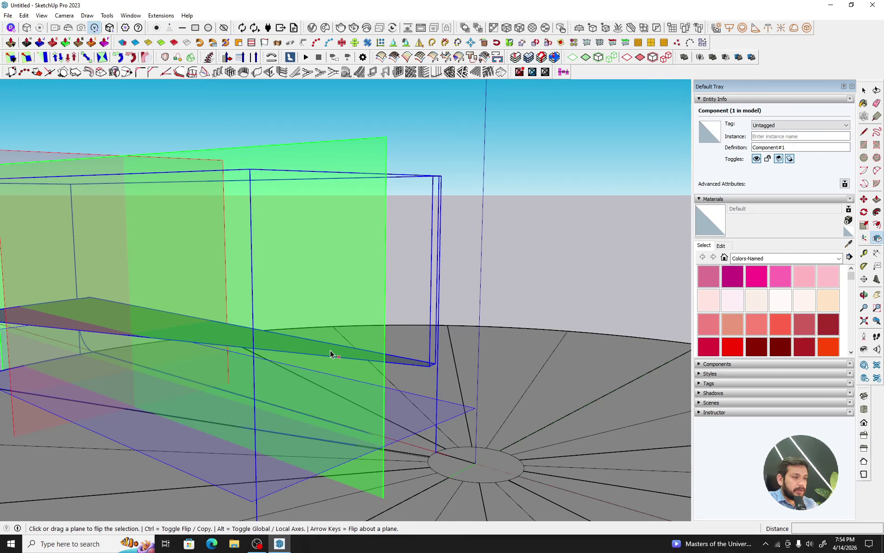
key(Escape)
key(space)
- Draw a 6" radius tangent arc inside the component joining the raised wedge's near side edge to the upward vertical line
scroll(404, 359, up, 2)
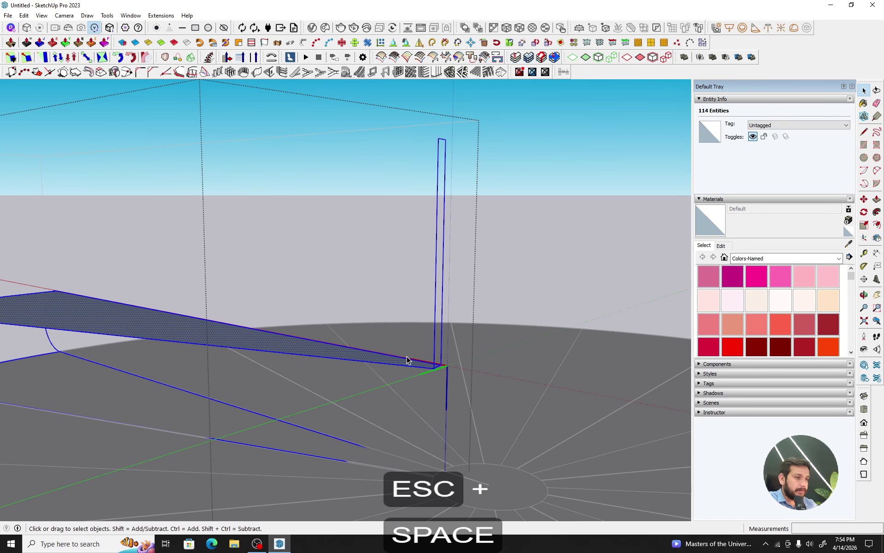
key(a)
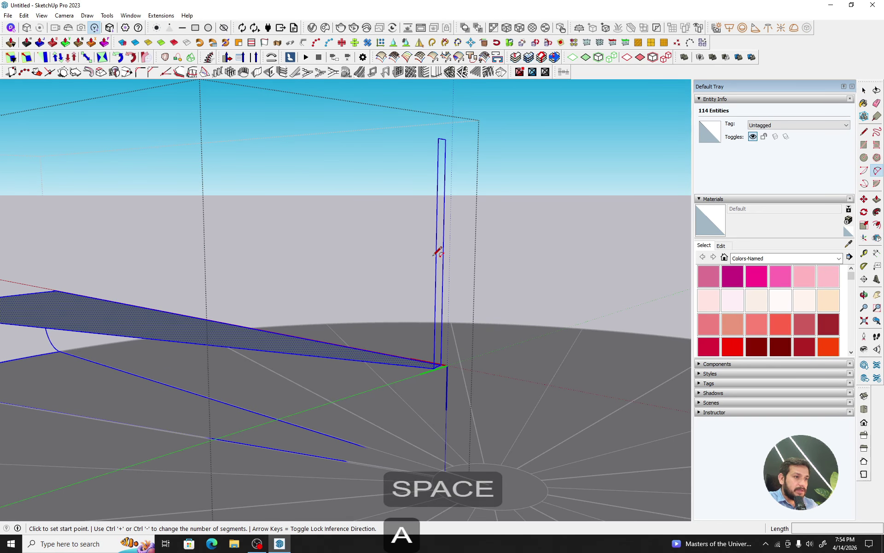
key(Escape)
click(436, 256)
click(332, 357)
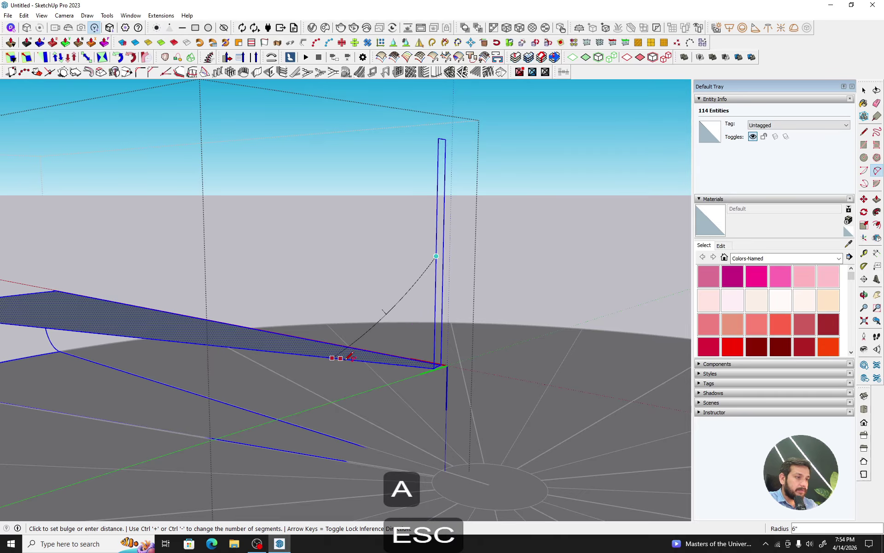
click(377, 360)
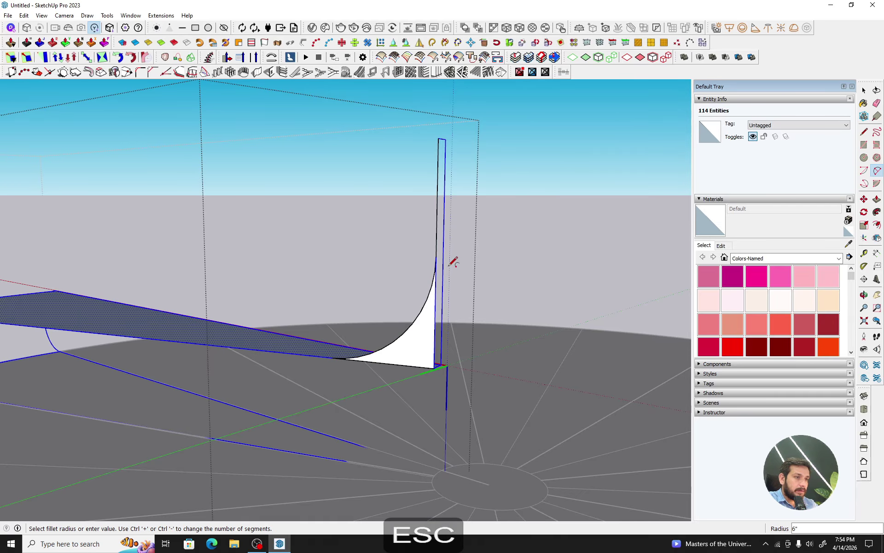
- Draw a second tangent arc from the other upward vertical line to the raised wedge's far side edge
click(437, 257)
middle_drag(442, 258, 450, 408)
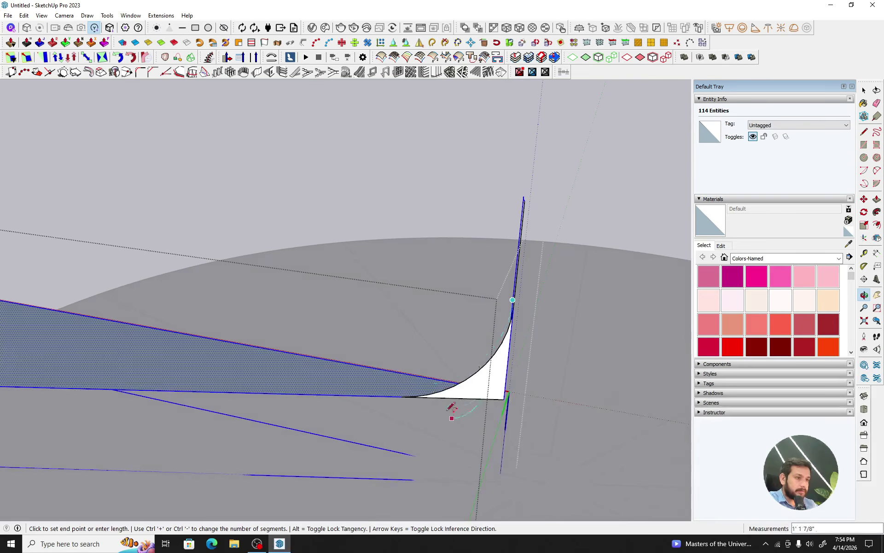
click(420, 376)
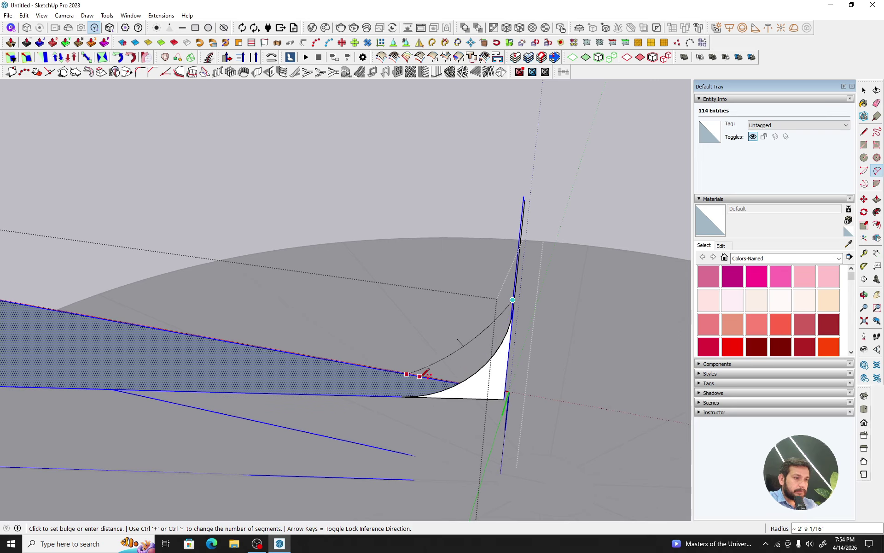
click(446, 380)
- Erase the leftover inner corner edges and faces of the raised wedge outside the two new arcs
key(e)
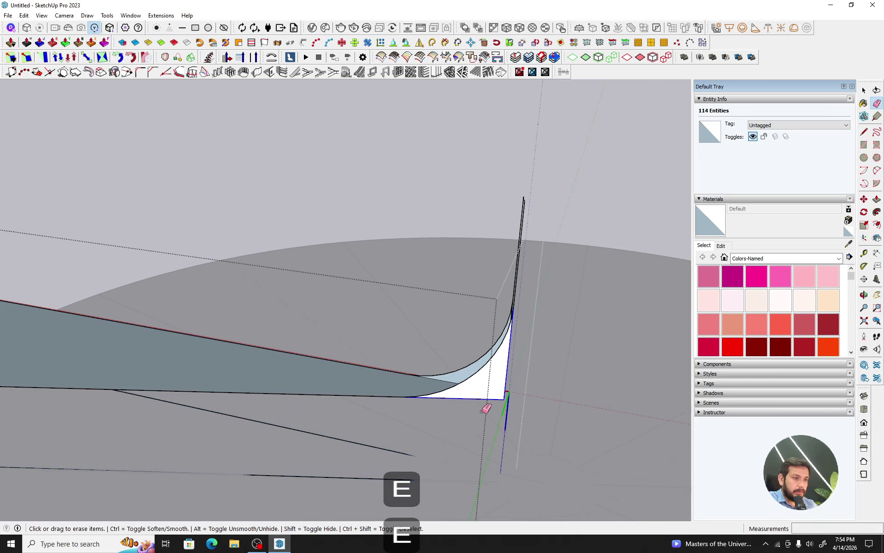
click(508, 390)
key(space)
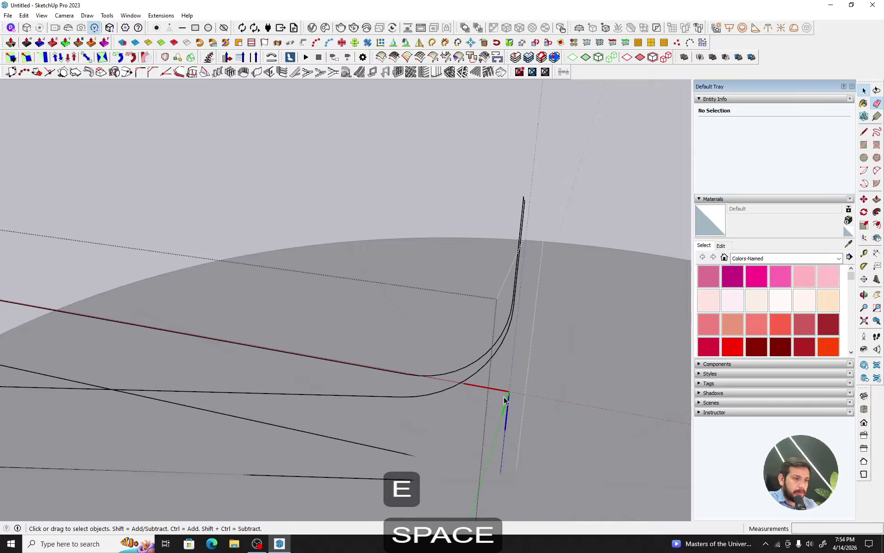
- Erase the outer edge joining the tops of the two outer arcs inside the wedge component, and leave the component
mouse_move(503, 404)
middle_down()
mouse_move(444, 347)
mouse_move(460, 257)
mouse_move(479, 407)
mouse_move(493, 354)
mouse_move(131, 321)
middle_up()
key(Escape)
click(133, 312)
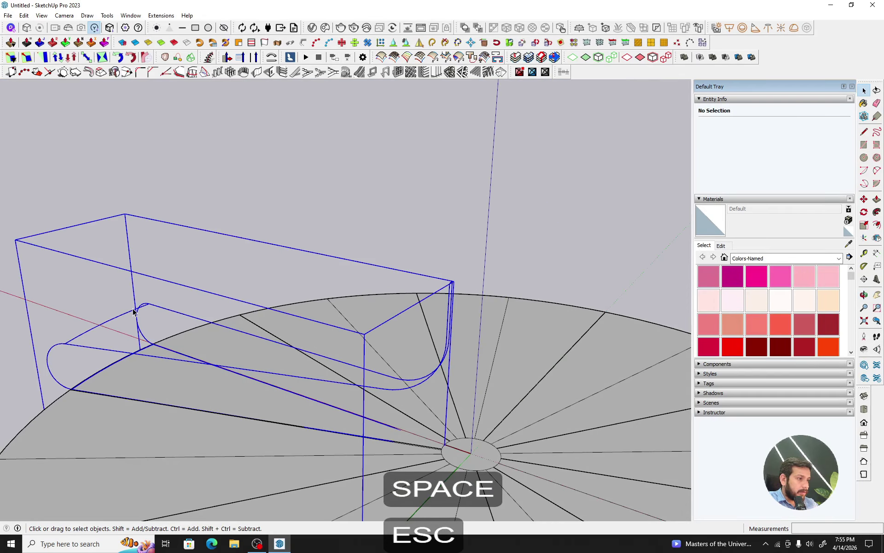
double_click(133, 312)
key(e)
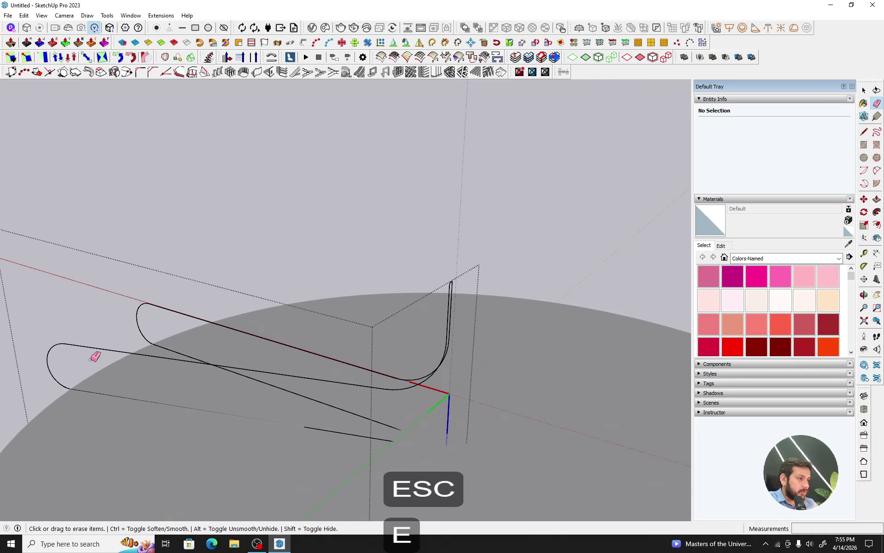
key(space)
key(Escape)
key(shift+z)
key(Escape)
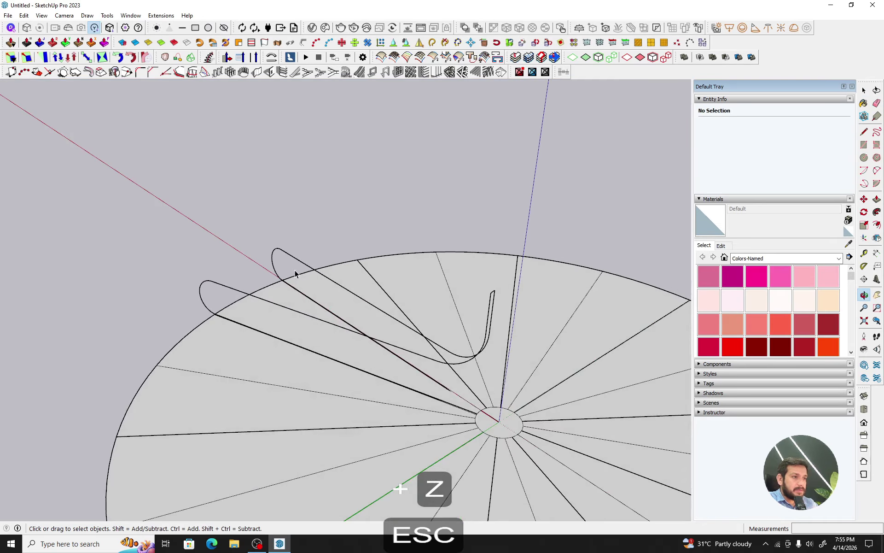
- Generate a skinned surface from the wedge component's curved outline with the Skinning tool and accept it
click(290, 259)
middle_drag(306, 259, 344, 246)
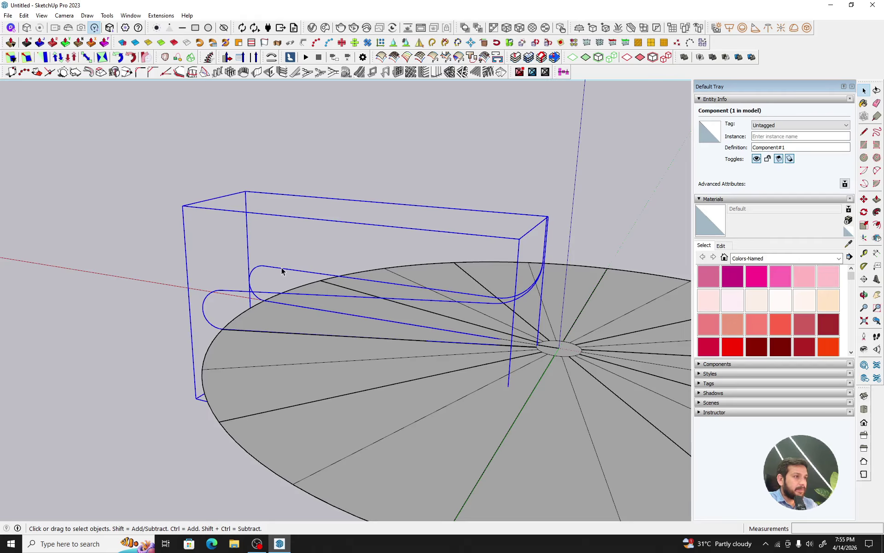
click(190, 57)
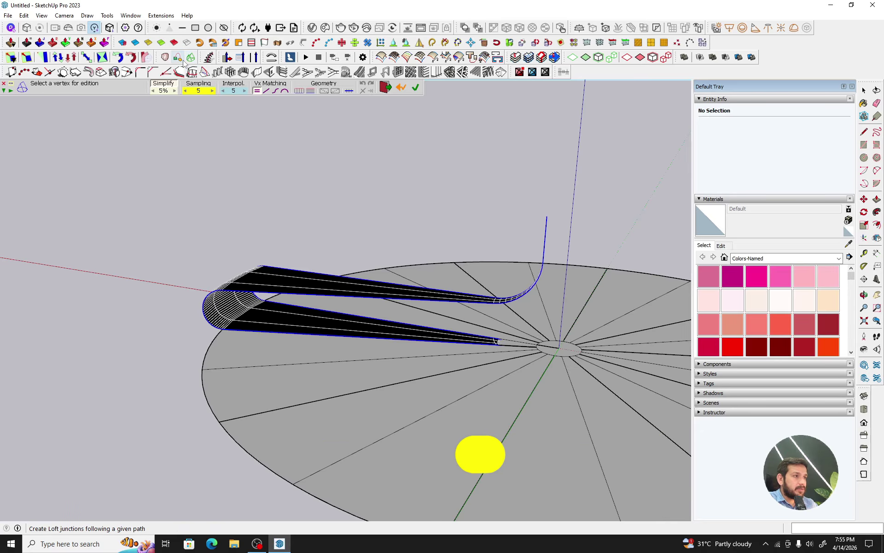
click(293, 206)
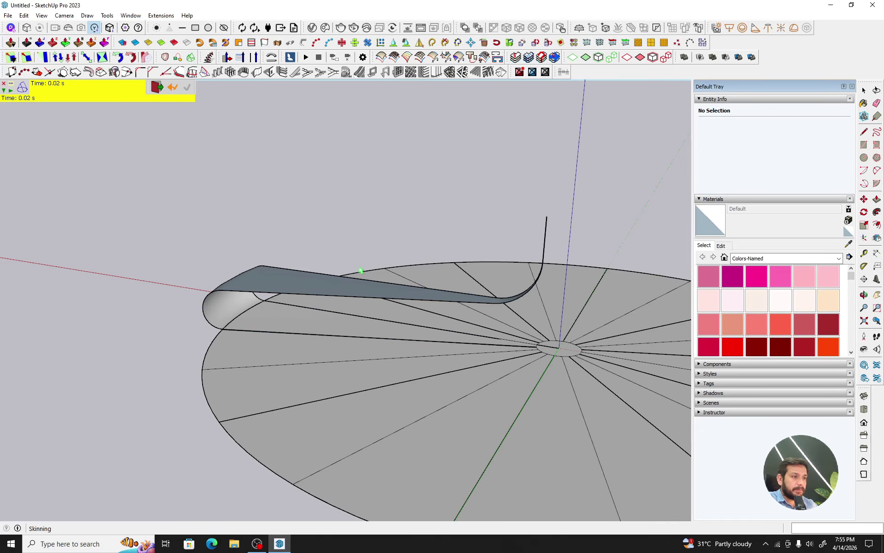
key(space)
- Convert the skinned surface group into a component named Component#2
click(296, 289)
mouse_move(326, 292)
middle_down()
mouse_move(470, 306)
mouse_move(324, 304)
middle_up()
right_click(247, 280)
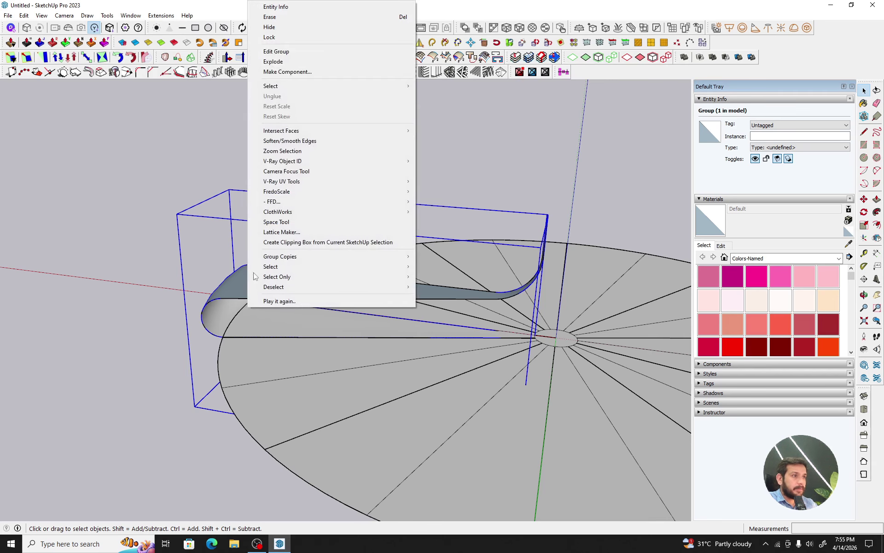
click(281, 73)
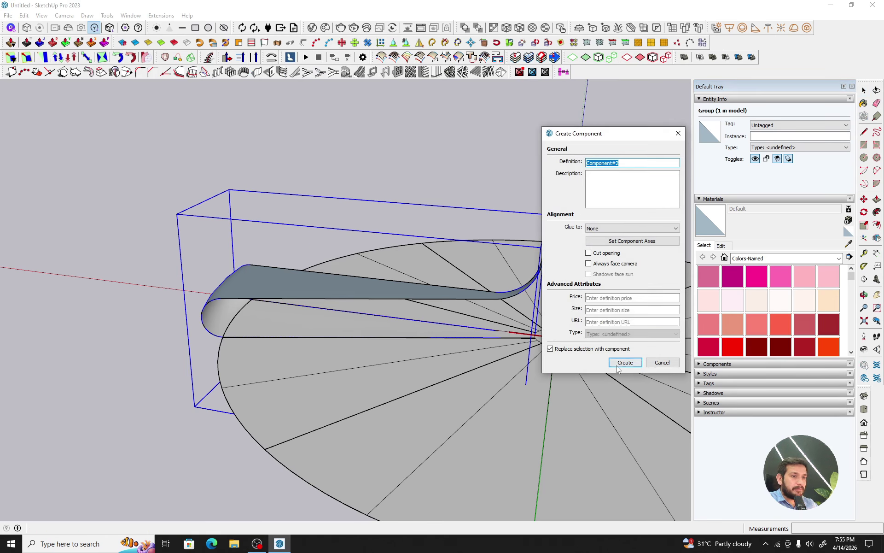
click(625, 363)
key(space)
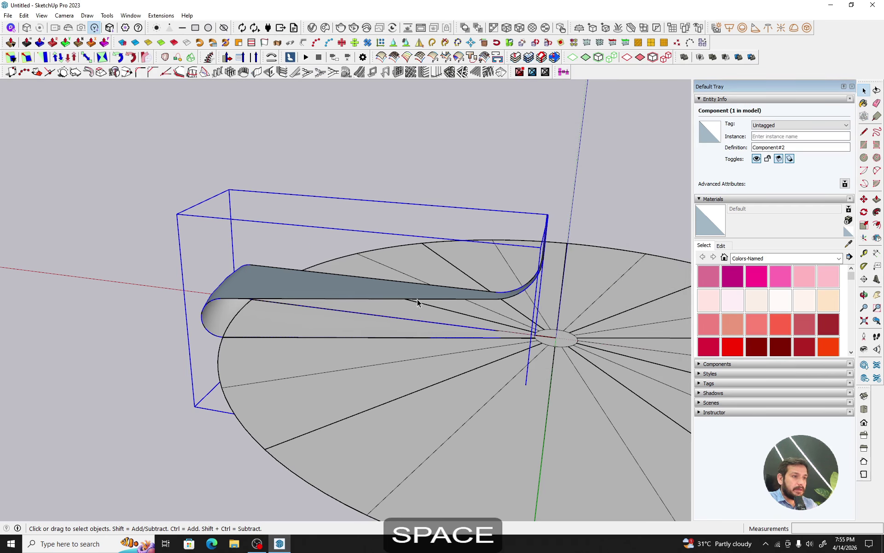
- Delete the original wireframe wedge component while keeping the skinned surface component
scroll(227, 310, up, 3)
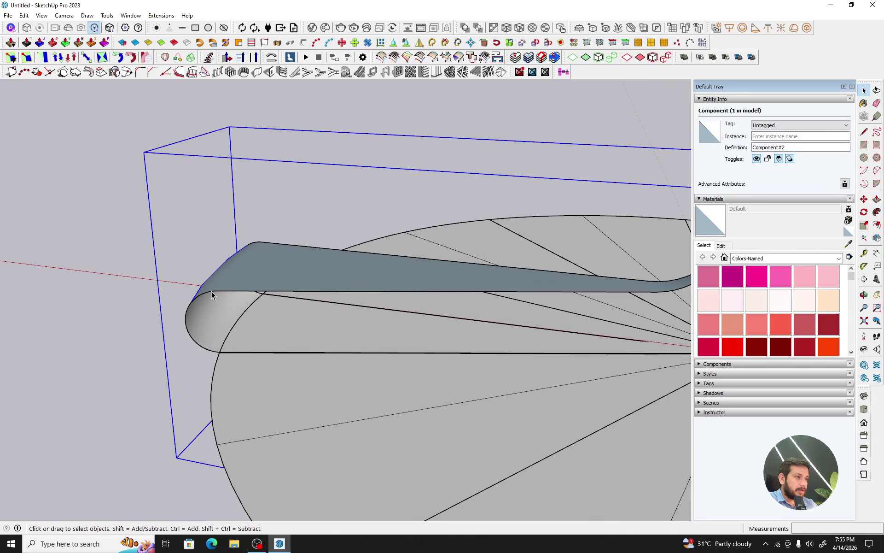
scroll(206, 292, up, 2)
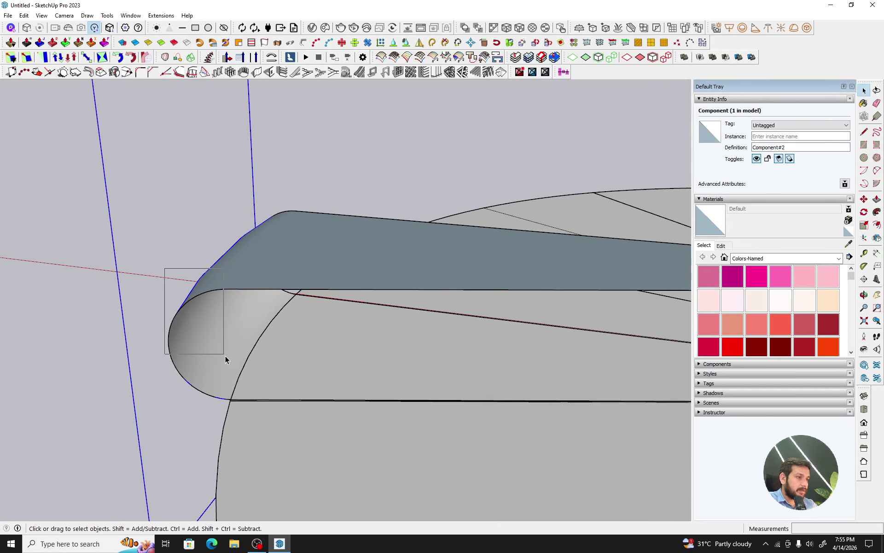
shift+click(247, 264)
shift+scroll(246, 267, down, 3)
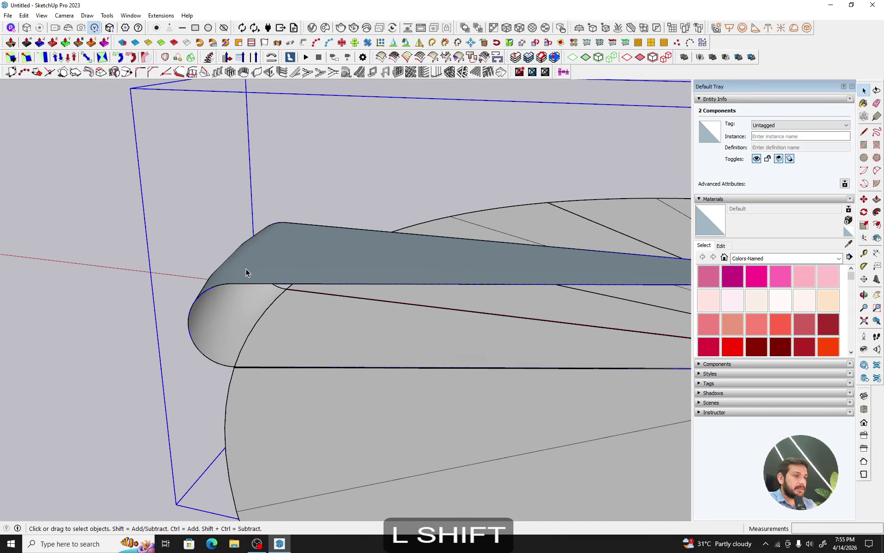
key(Delete)
shift+scroll(251, 284, down, 2)
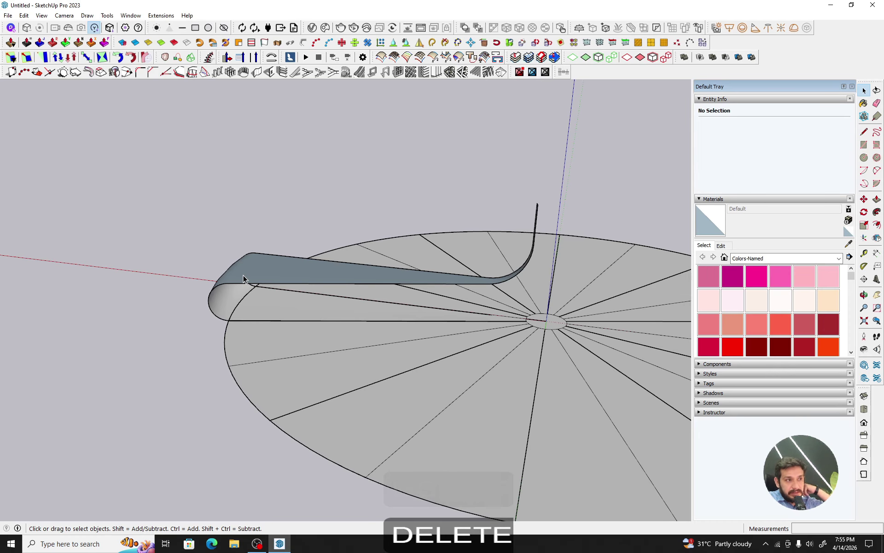
click(243, 276)
key(m)
click(243, 276)
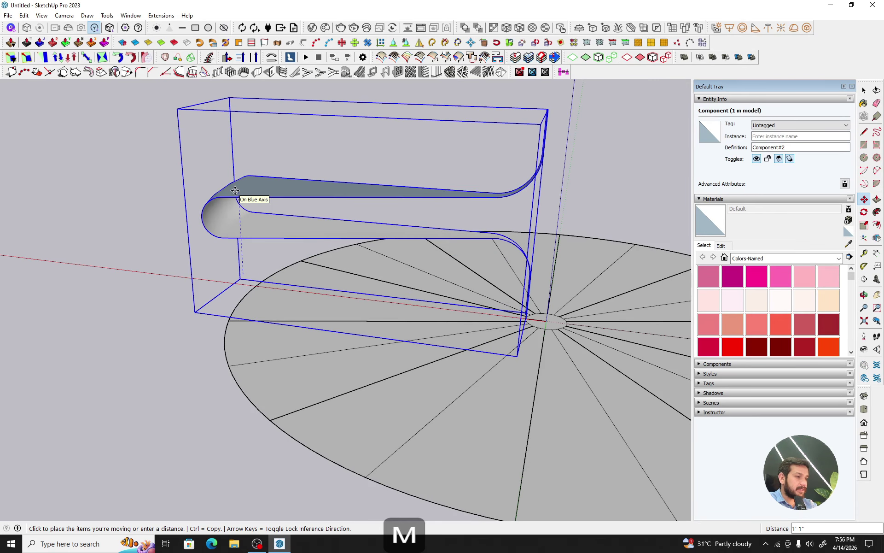
key(Escape)
middle_drag(235, 230, 256, 256)
key(space)
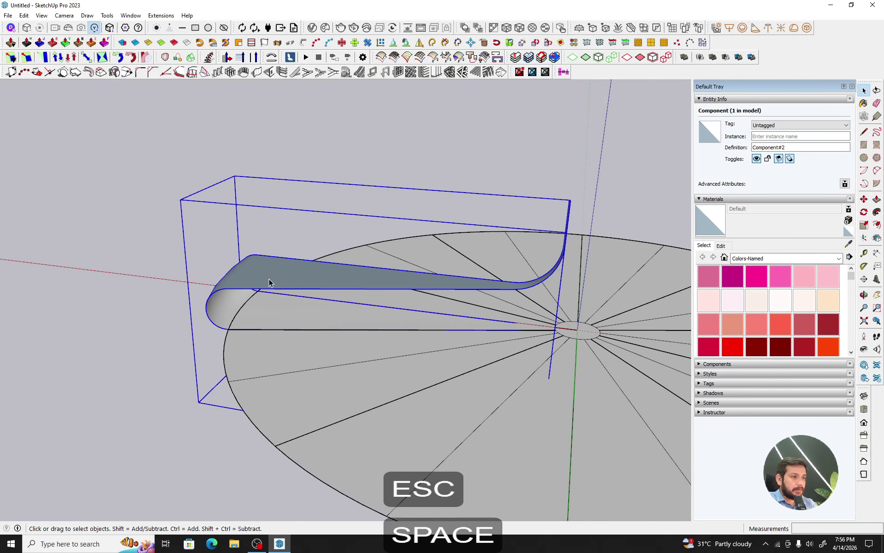
- Copy the skinned step component vertically by 6" and repeat the copy 19 times to form a stack
key(m)
click(260, 328)
key(ctrl)
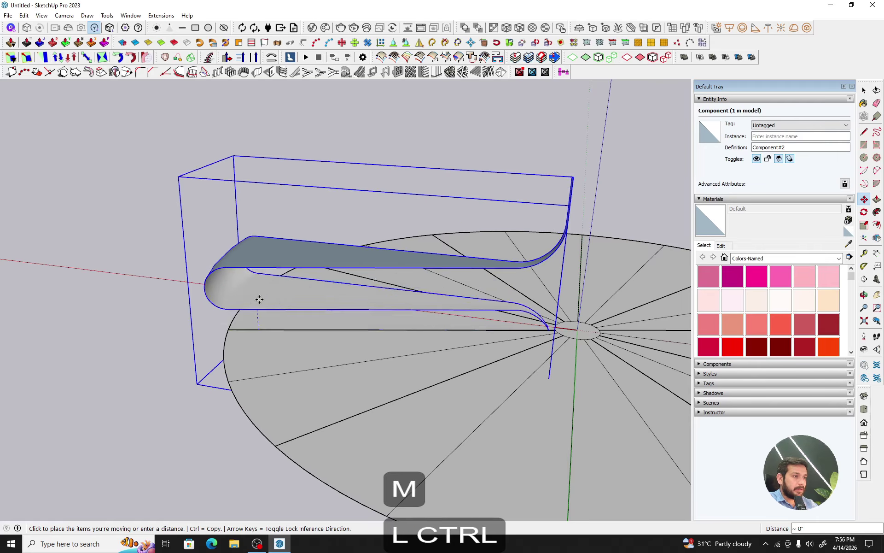
mouse_move(262, 288)
middle_down()
mouse_move(252, 251)
mouse_move(258, 281)
middle_up()
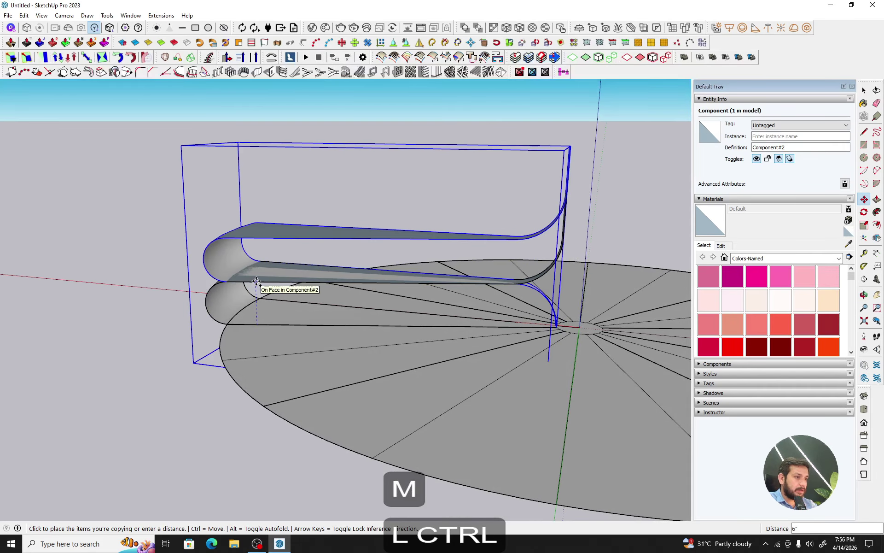
click(256, 281)
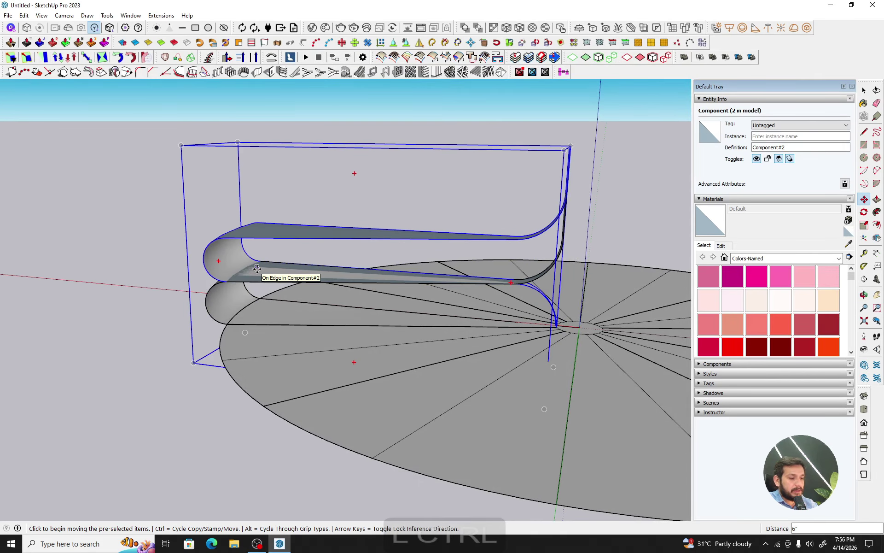
text(19)
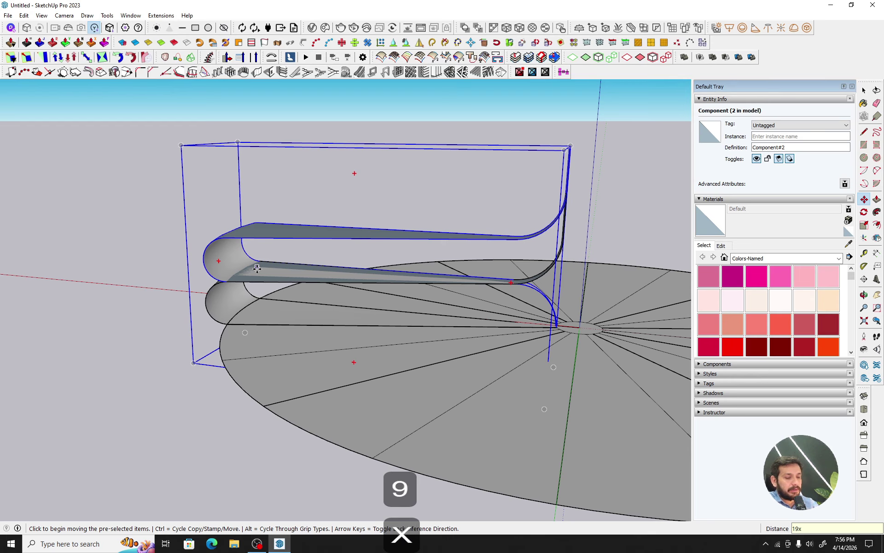
text(x)
key(Return)
scroll(253, 286, down, 3)
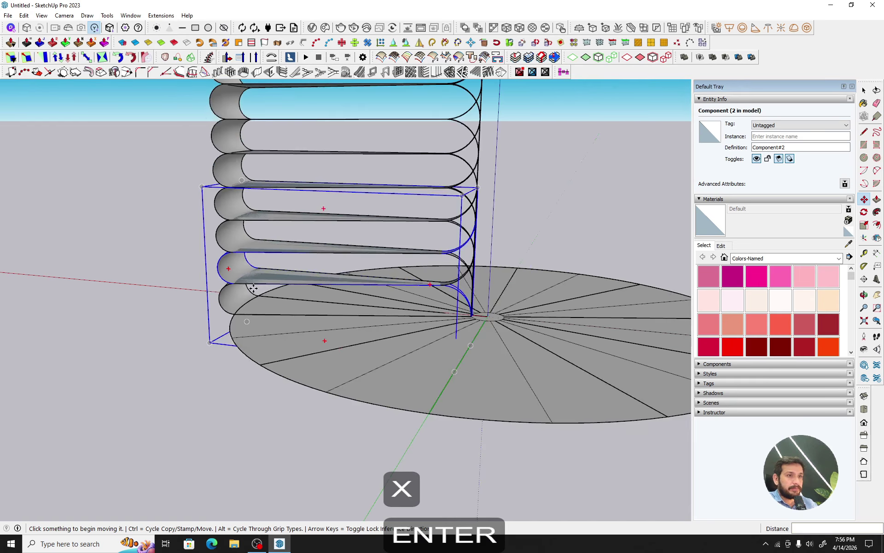
scroll(253, 288, down, 5)
shift+middle_drag(306, 252, 350, 384)
key(space)
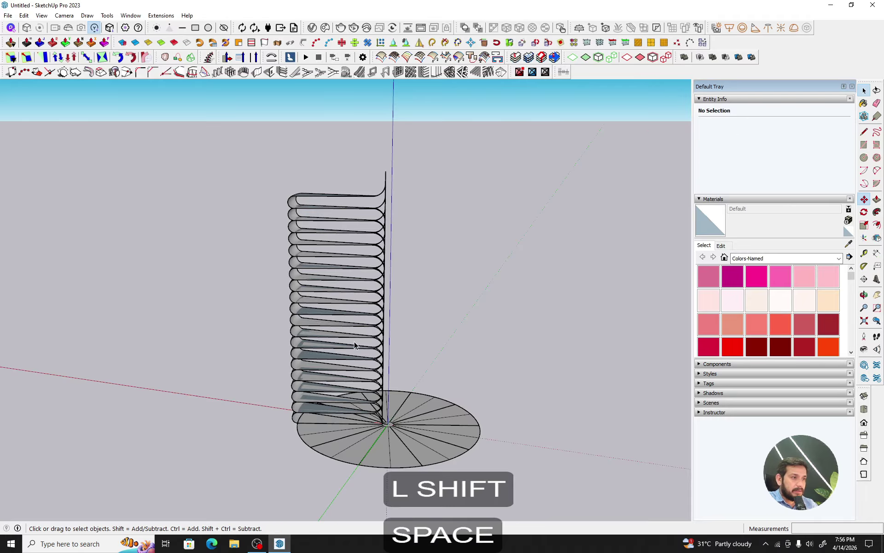
- Rotate the 20 stacked step components progressively about the centre of the disc's small inner circle so they fan into a spiral
shift+drag(414, 435, 418, 445)
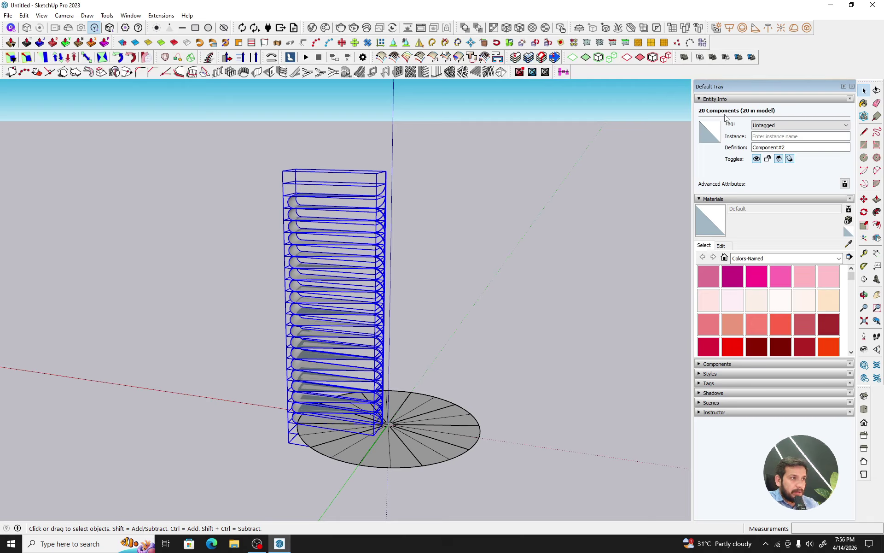
click(564, 73)
scroll(396, 412, up, 10)
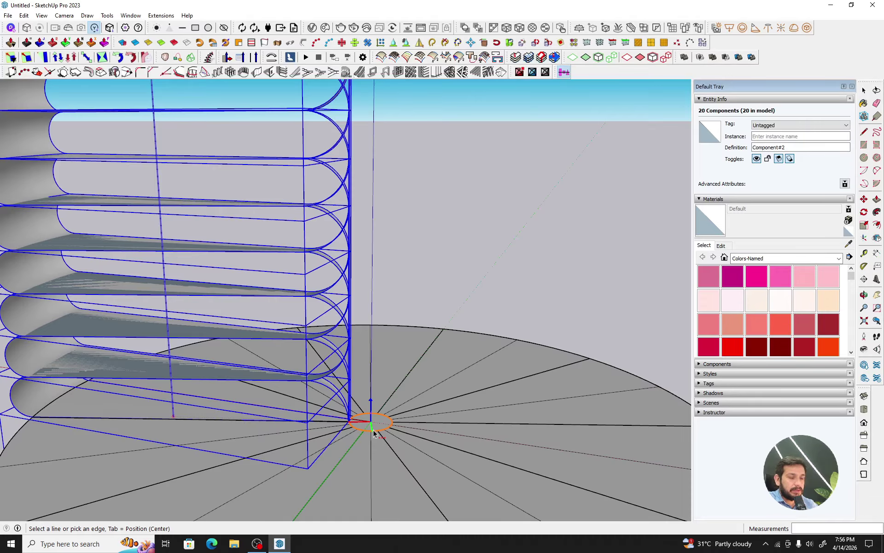
scroll(374, 433, down, 10)
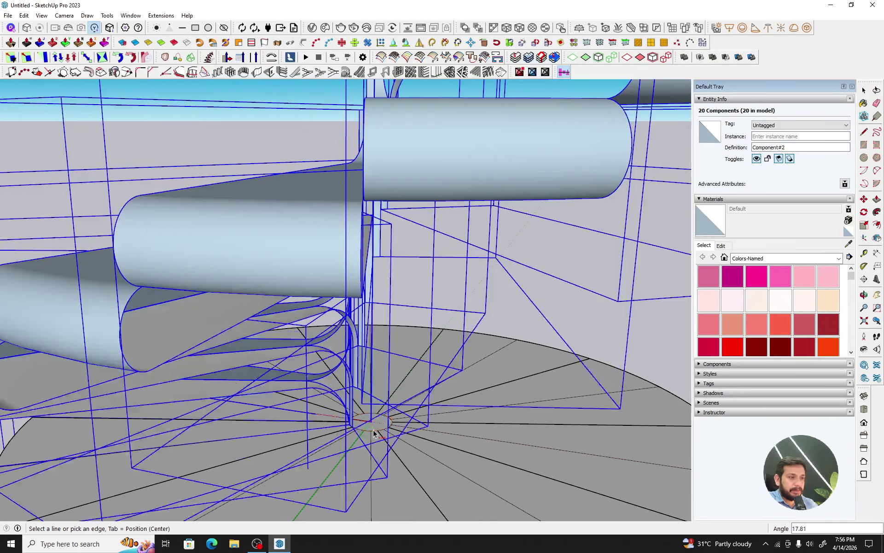
middle_drag(377, 412, 108, 373)
key(space)
key(Escape)
- Inside the lowest step component, move the end edges of the upper inner strip up by 10', and leave the component
scroll(358, 402, up, 3)
middle_drag(358, 403, 349, 379)
scroll(370, 379, up, 2)
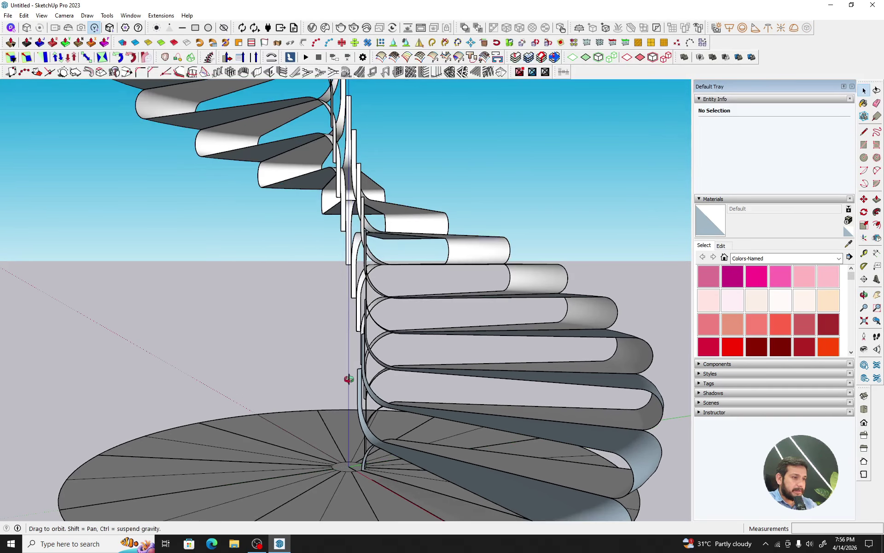
double_click(359, 385)
triple_click(358, 384)
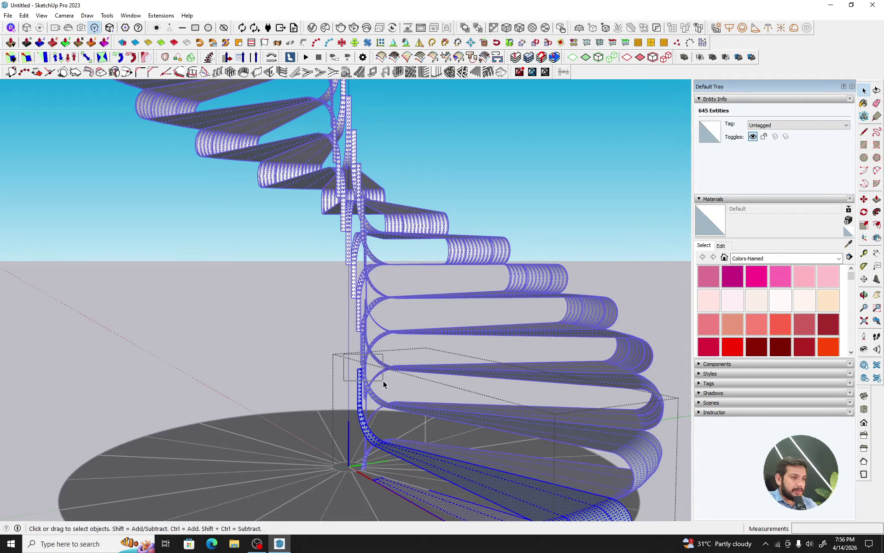
click(354, 373)
scroll(354, 373, up, 1)
key(m)
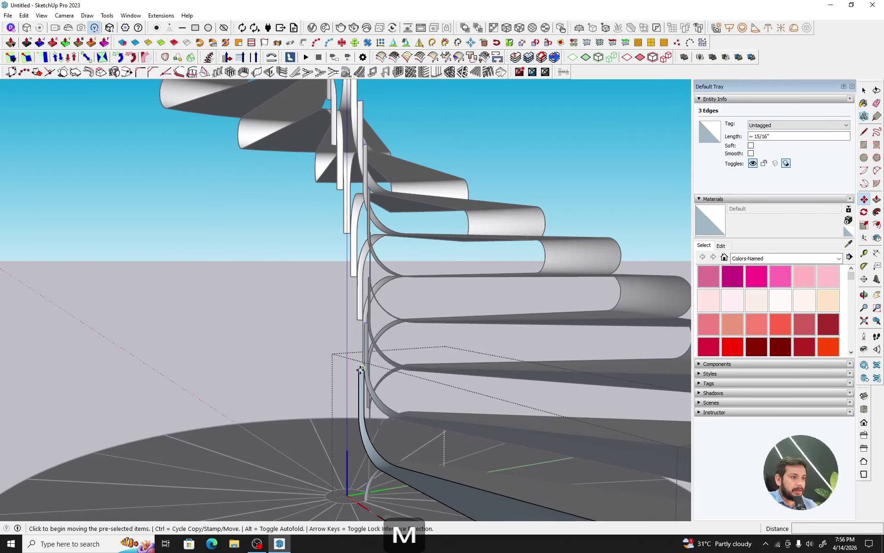
click(359, 370)
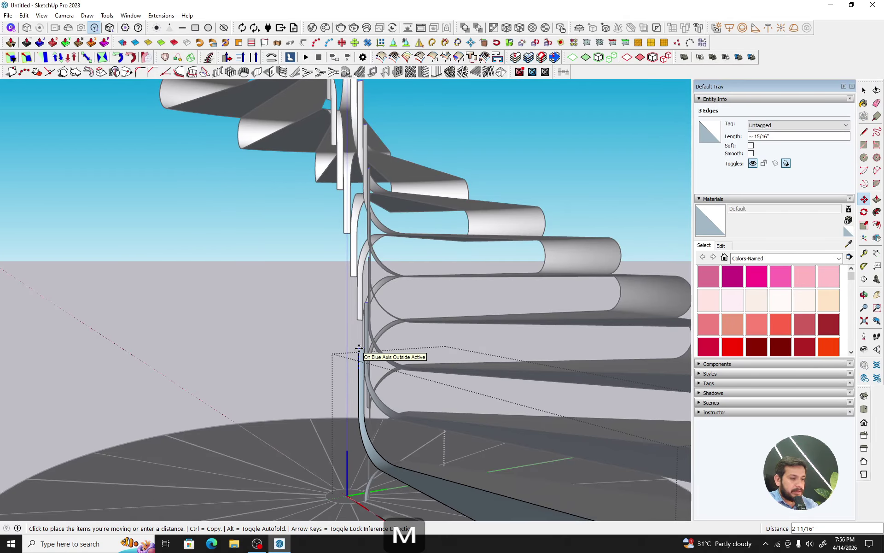
text(1)
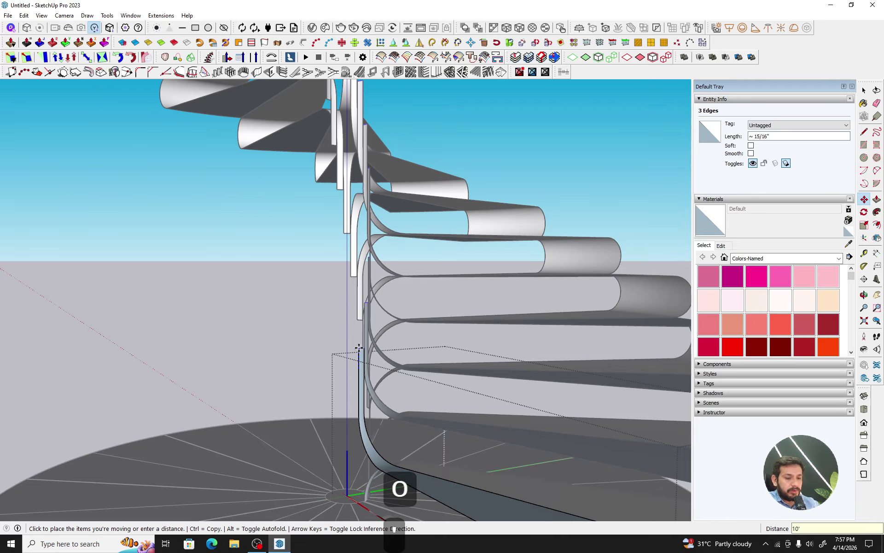
text(0')
key(Return)
scroll(359, 347, down, 5)
key(space)
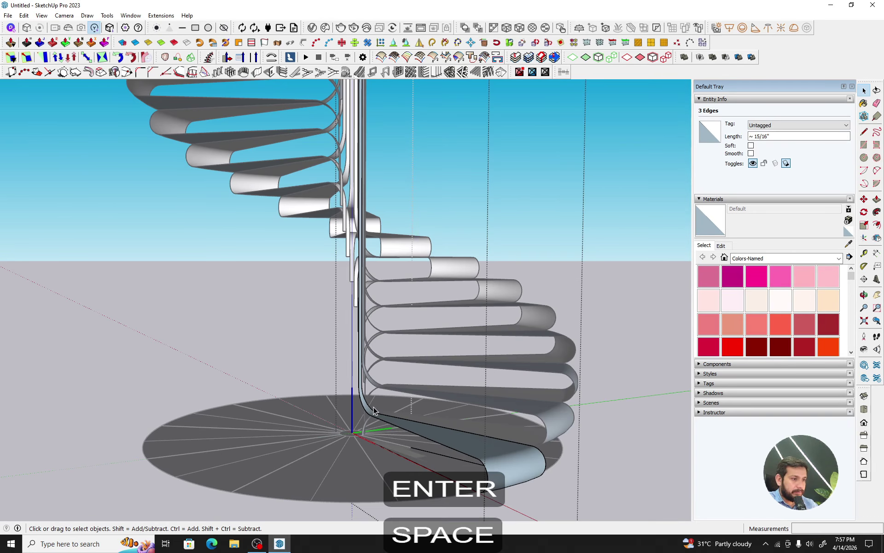
key(Escape)
- Delete the flat 20-wedge disc group beneath the staircase
click(343, 451)
middle_drag(341, 446, 344, 339)
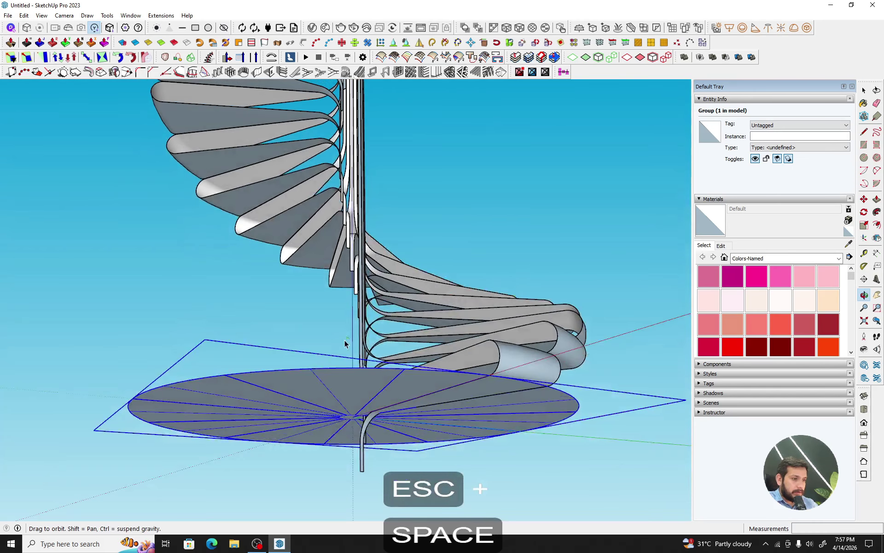
key(Delete)
- Inside the lowest step component, move the end edges of the lower inner strip down by 10', and leave the component
triple_click(361, 469)
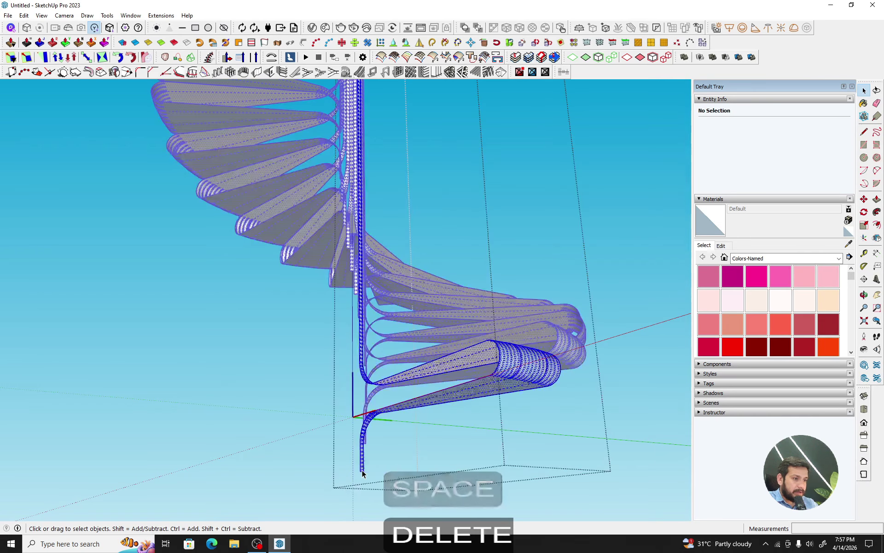
drag(340, 460, 410, 490)
key(m)
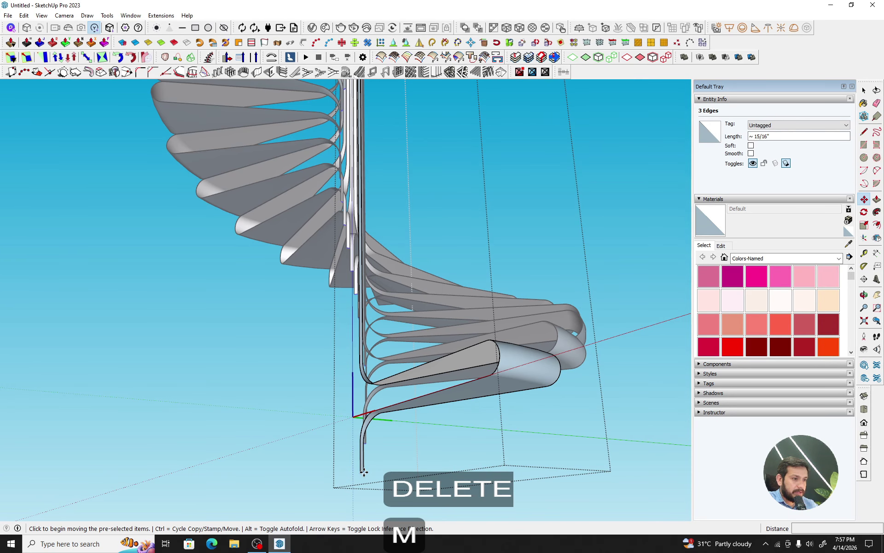
click(363, 468)
text(1)
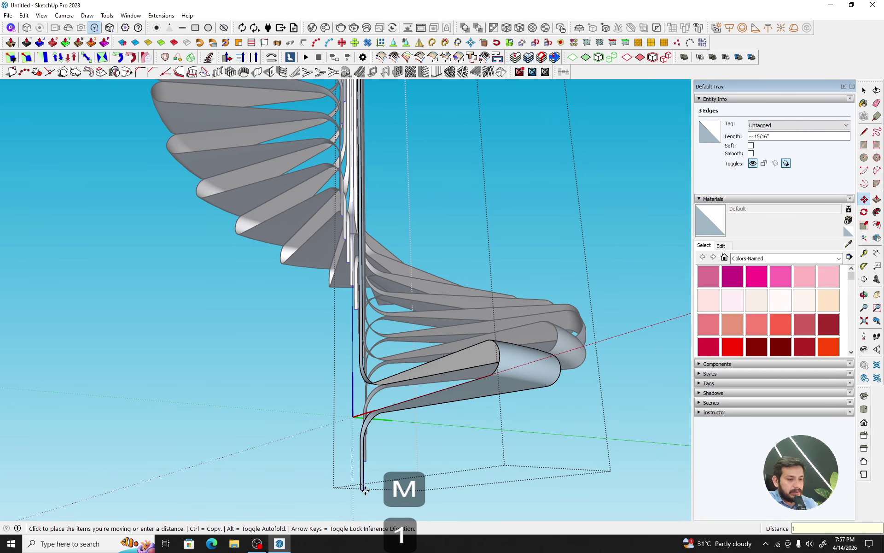
text(0')
key(Return)
middle_drag(369, 460, 358, 351)
key(Escape)
key(space)
scroll(359, 351, down, 3)
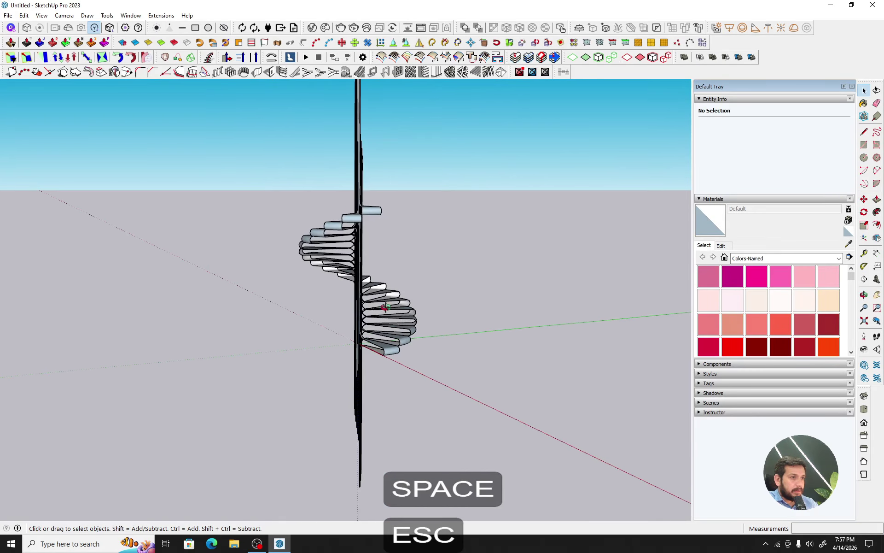
- Combine all 20 step components into a single group
drag(295, 177, 295, 178)
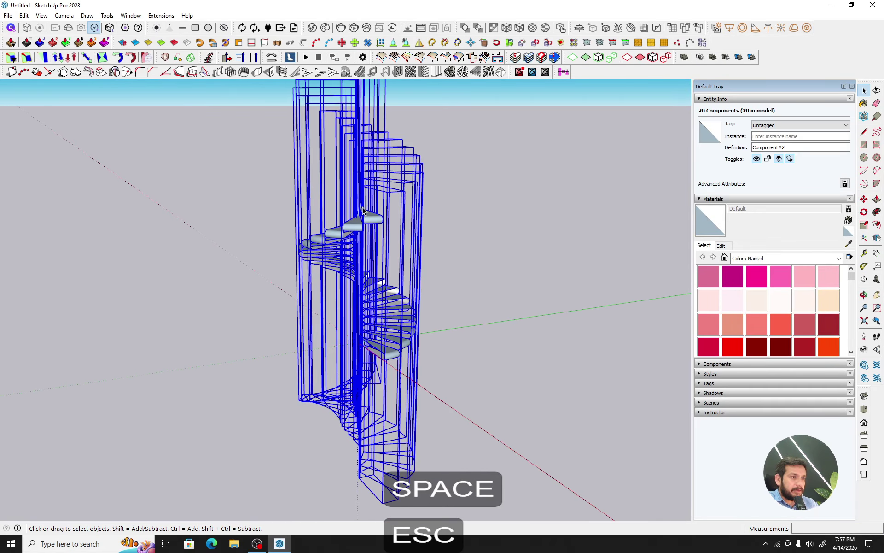
right_click(364, 217)
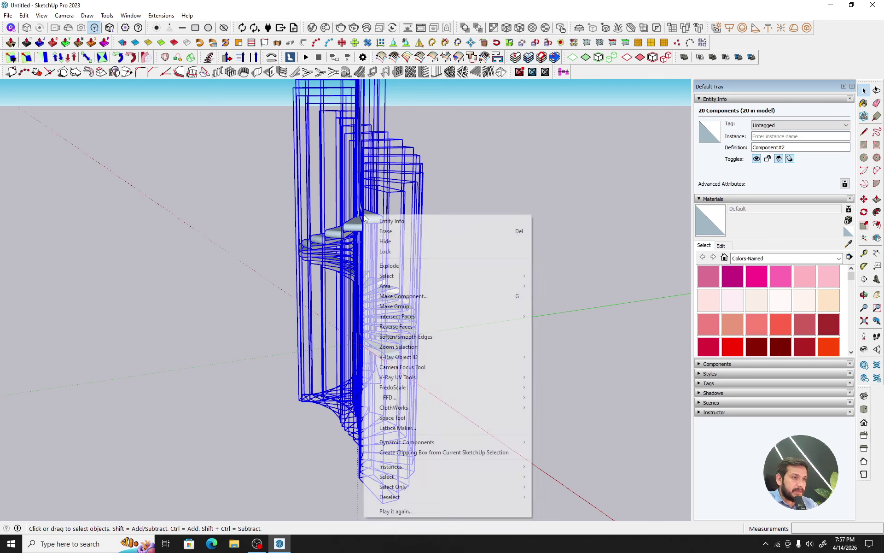
click(395, 307)
key(Escape)
key(Escape)
- Draw a ground-level rectangle about 24' 5" by 9' 8" at the staircase base and extrude it downward into a box
key(r)
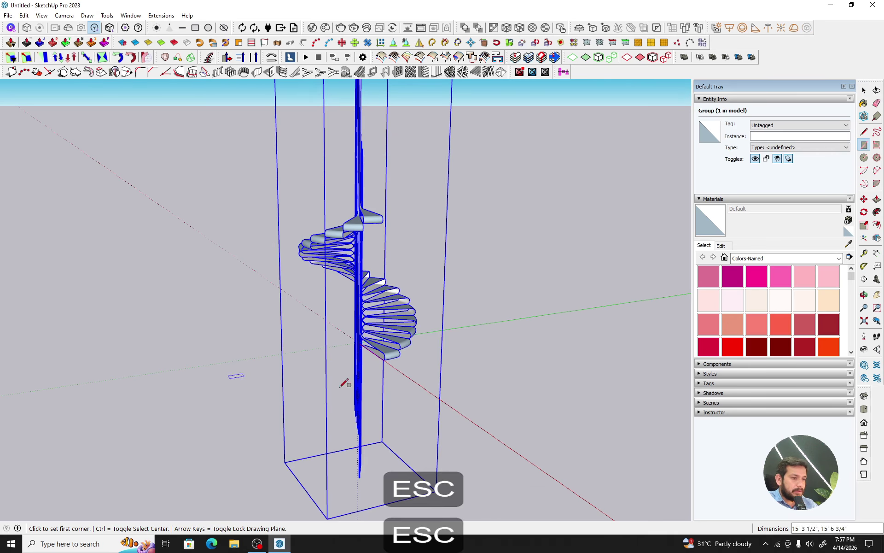
click(199, 343)
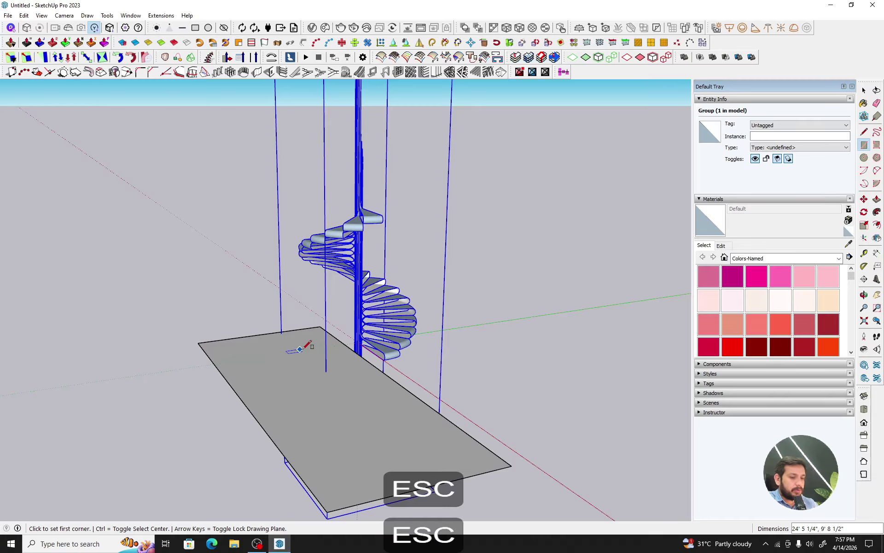
key(p)
click(320, 367)
click(350, 469)
shift+middle_drag(389, 430, 302, 262)
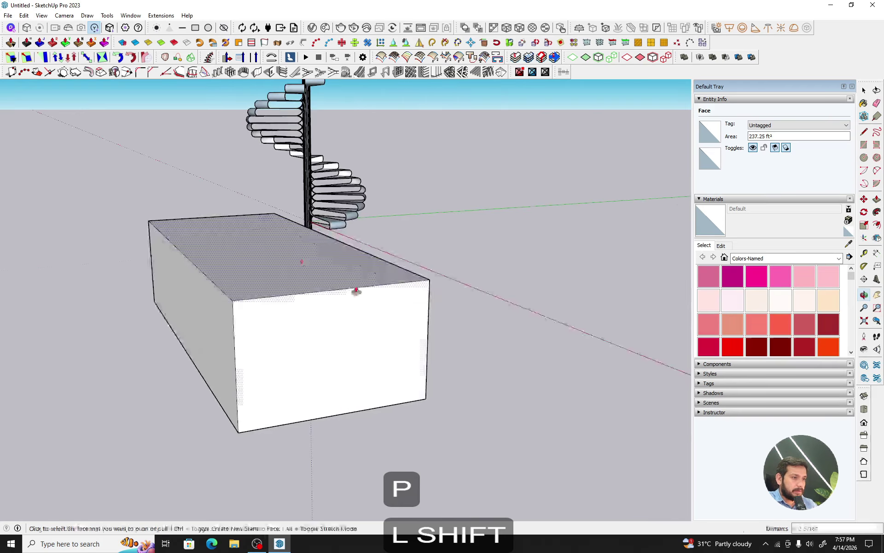
- Scale the whole box to enclose the part of the central column below the staircase, and make it a group
middle_drag(356, 291, 288, 269)
key(space)
key(space)
triple_click(288, 268)
middle_drag(330, 310, 410, 155)
key(s)
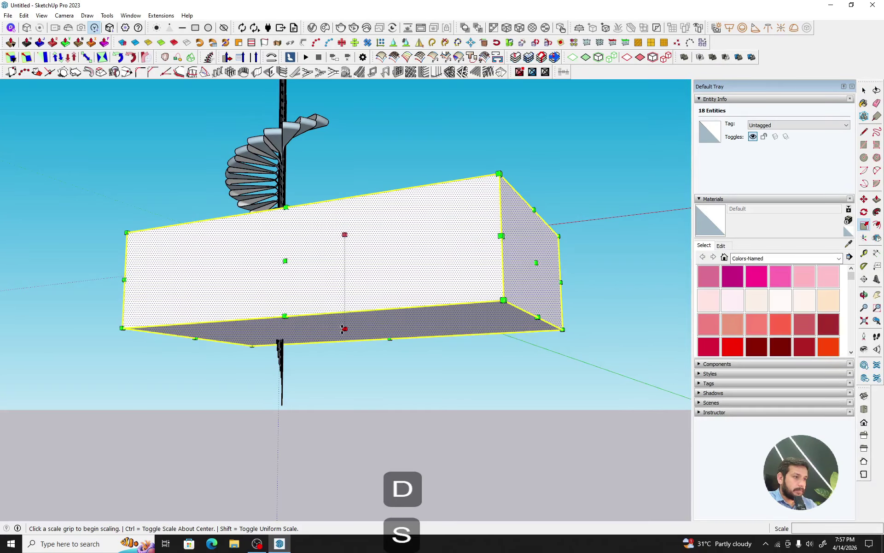
middle_drag(344, 329, 343, 423)
key(space)
middle_drag(342, 280, 367, 215)
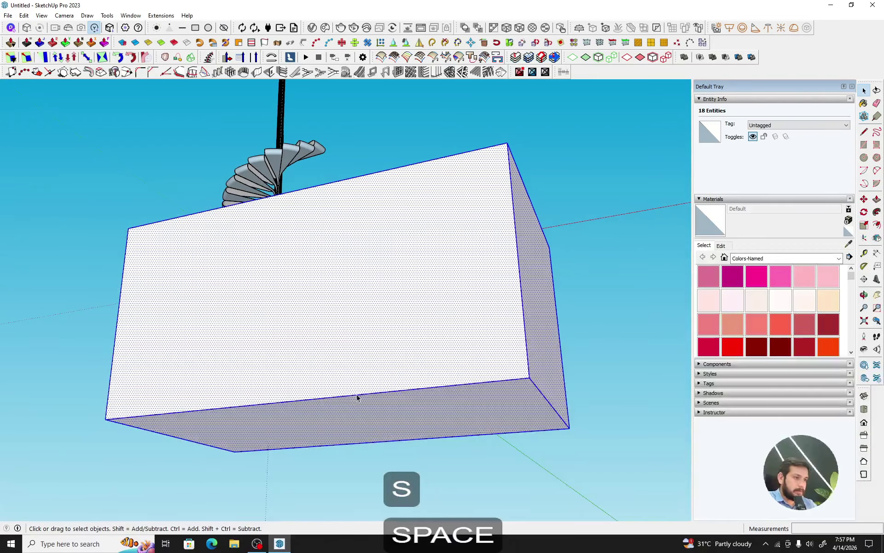
middle_drag(371, 299, 361, 372)
right_click(391, 317)
click(432, 107)
- Copy the box group about 23' vertically so the copy encloses the column above the top step
middle_drag(341, 240, 294, 268)
scroll(294, 267, down, 2)
key(m)
click(380, 296)
key(ctrl)
middle_drag(388, 94, 369, 324)
middle_drag(364, 133, 363, 91)
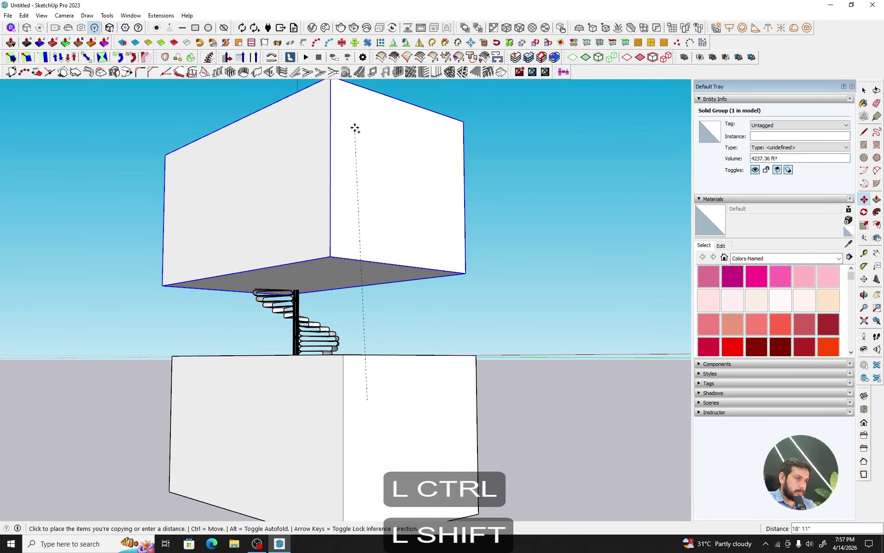
scroll(364, 132, down, 1)
shift+middle_drag(365, 132, 367, 251)
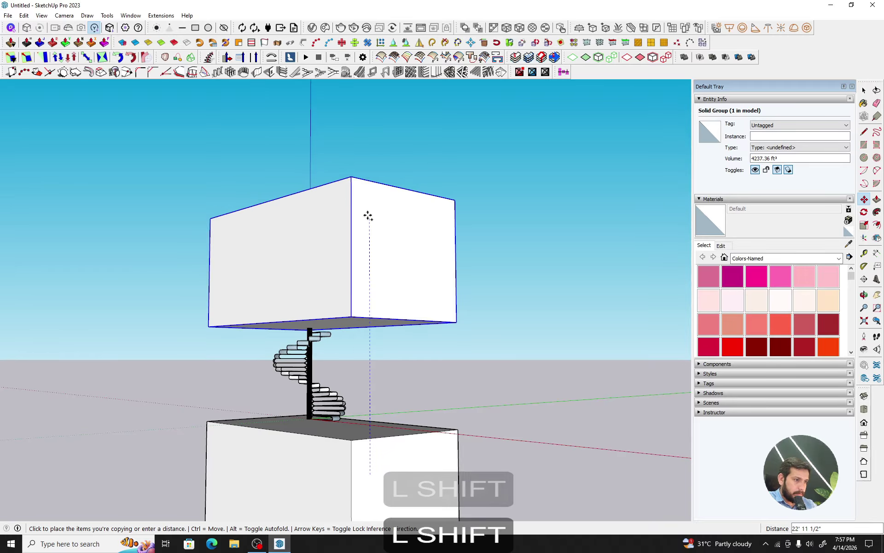
click(367, 216)
shift+middle_drag(367, 215, 355, 173)
key(space)
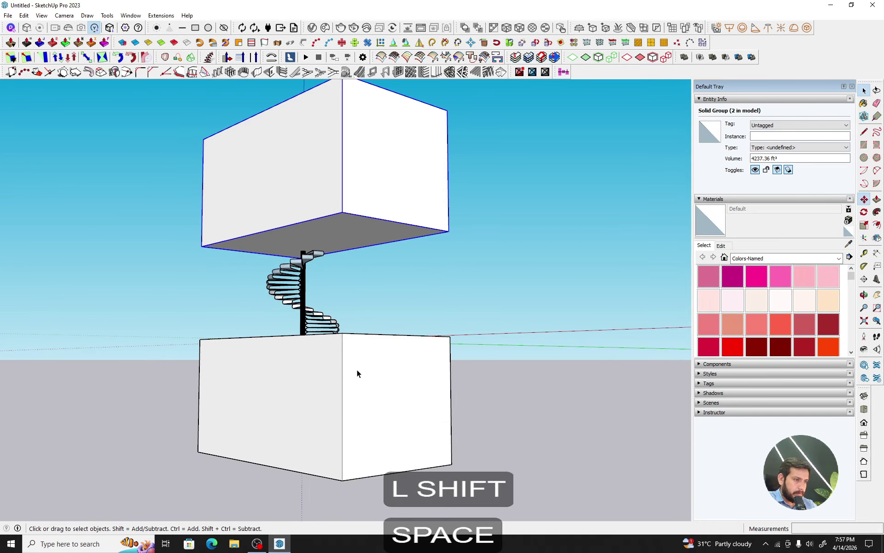
- Adjust the vertical position of the lower box at the base of the staircase
click(358, 373)
mouse_move(357, 373)
middle_down()
mouse_move(355, 409)
mouse_move(361, 369)
mouse_move(355, 378)
middle_up()
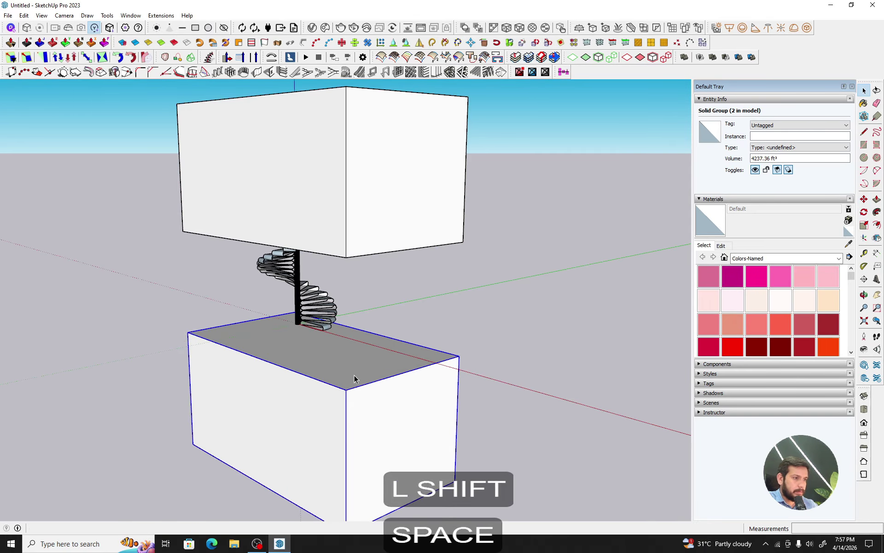
key(m)
click(346, 356)
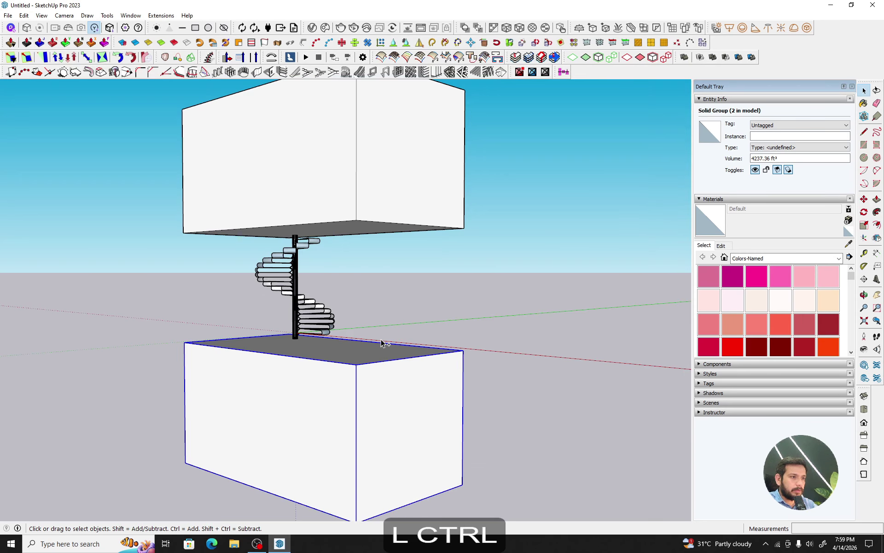
- Run Intersect Faces on the staircase group and both box groups together
key(ctrl+a)
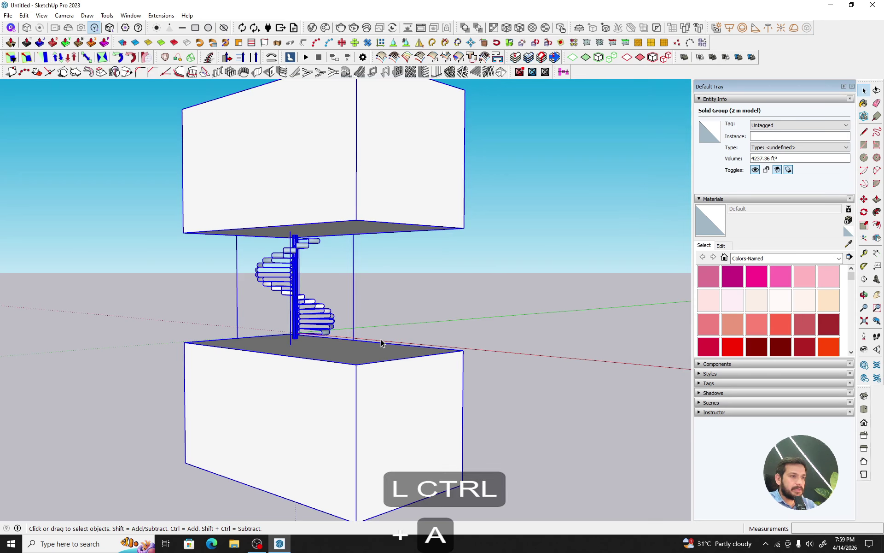
right_click(339, 169)
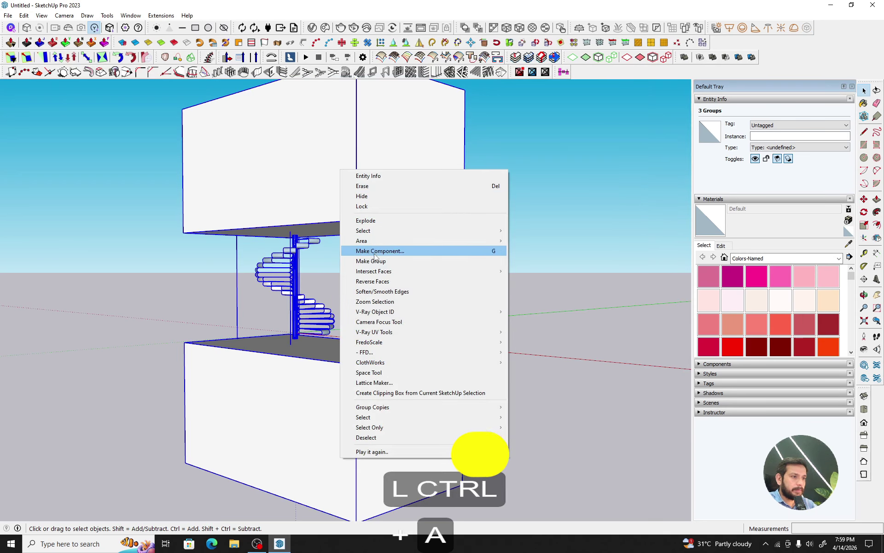
mouse_move(474, 272)
click(536, 271)
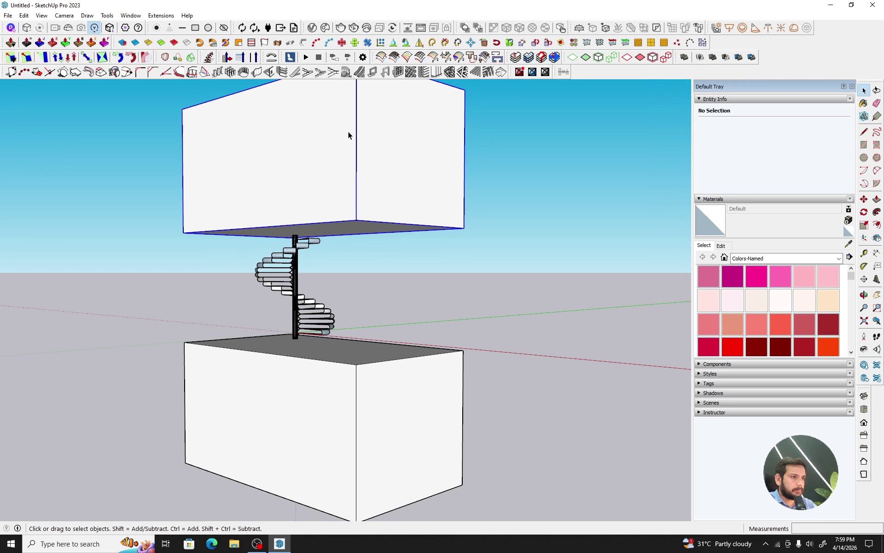
- Delete both trimming box groups and explode the staircase group and its 20 step components into loose geometry
click(347, 132)
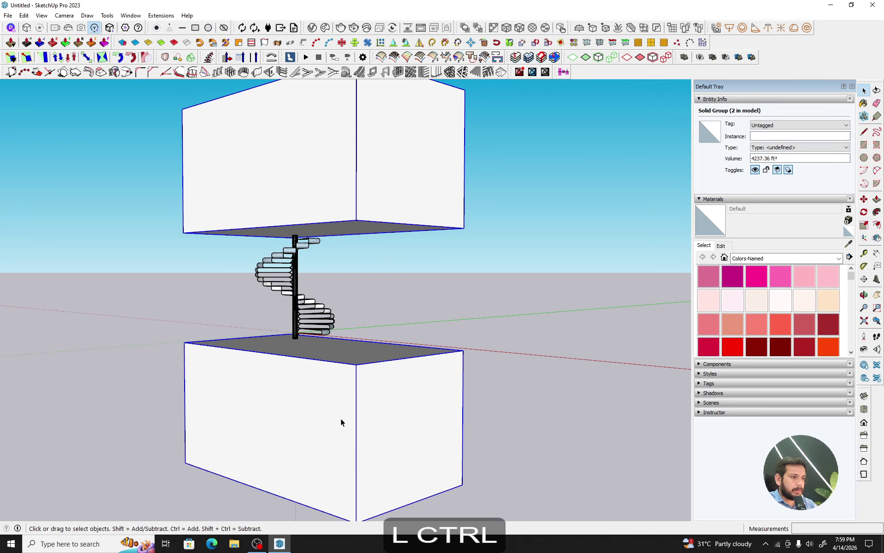
key(Delete)
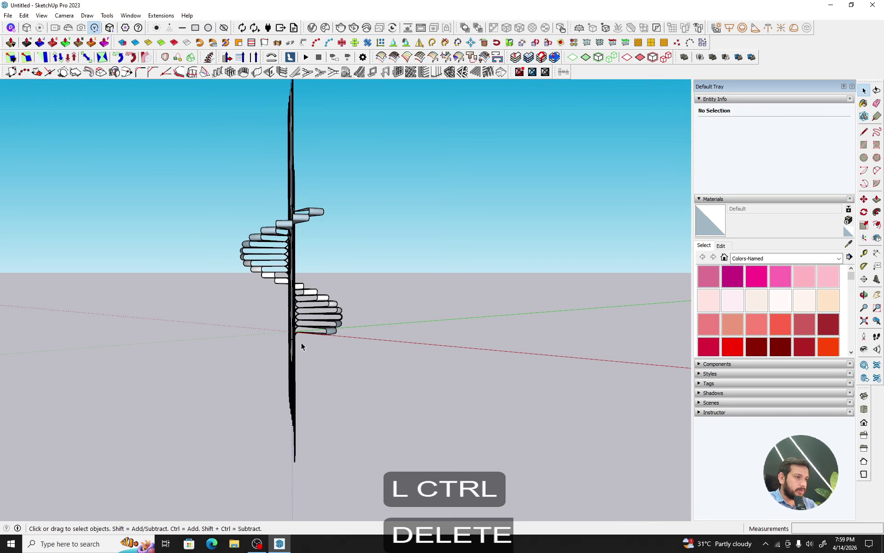
right_click(291, 358)
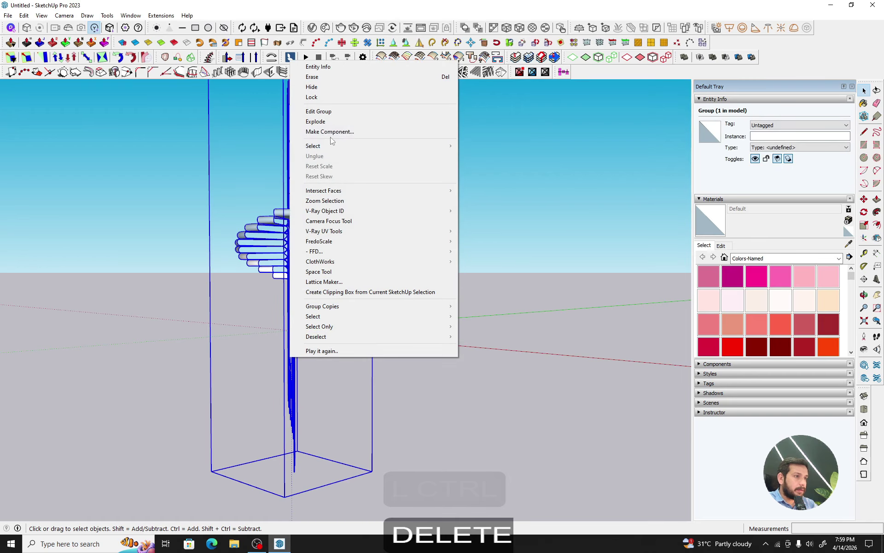
click(328, 121)
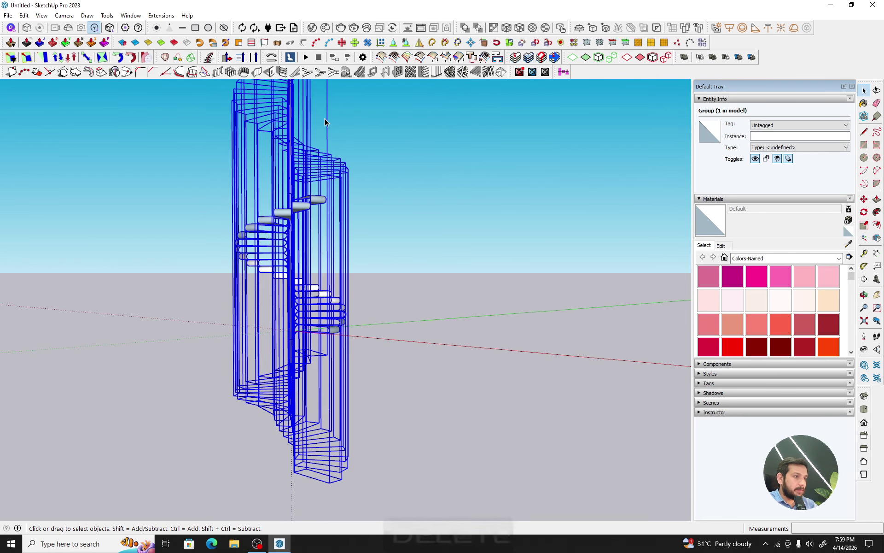
right_click(295, 352)
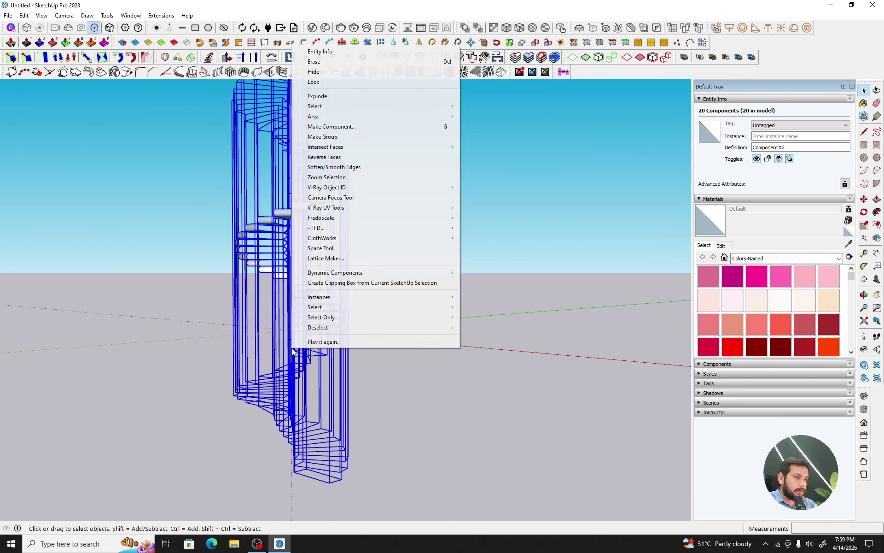
click(332, 101)
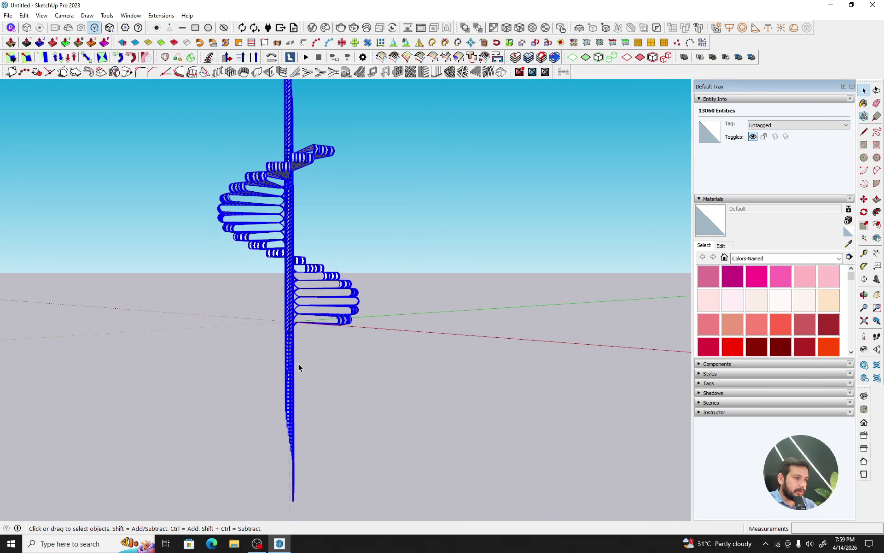
- Delete the uneven part of the central column below the intersection line at the foot of the staircase
scroll(298, 367, up, 1)
click(284, 353)
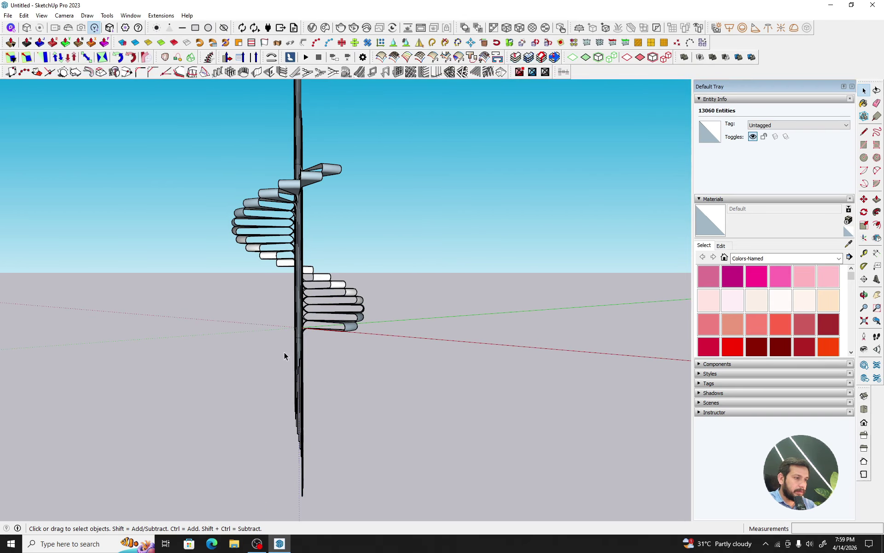
scroll(323, 364, down, 2)
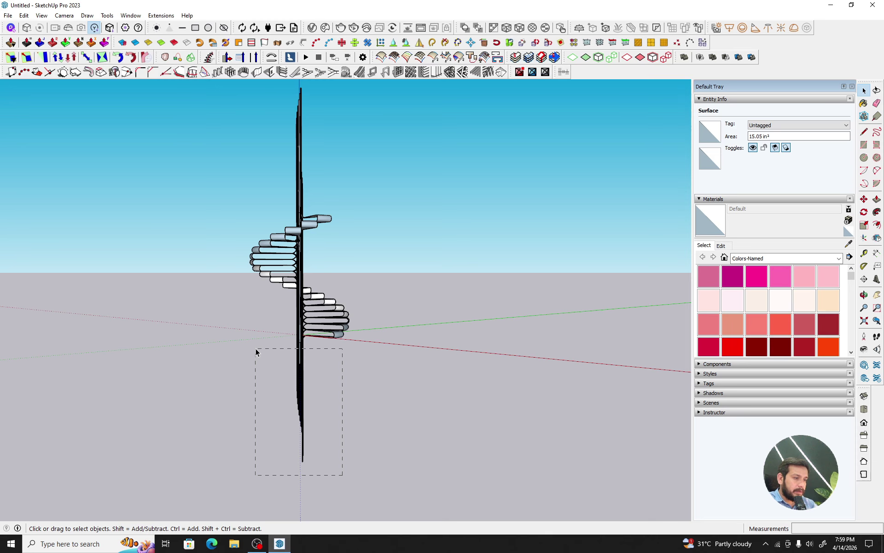
scroll(286, 341, up, 10)
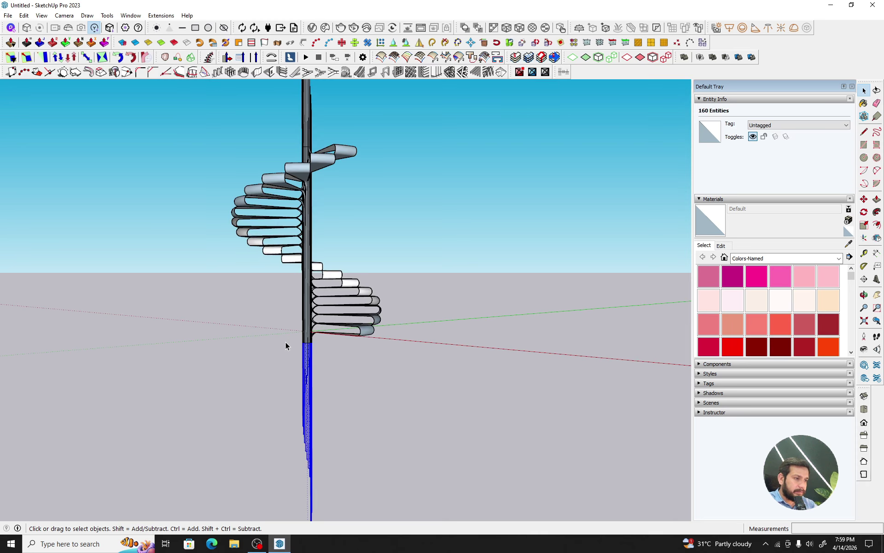
scroll(327, 355, up, 5)
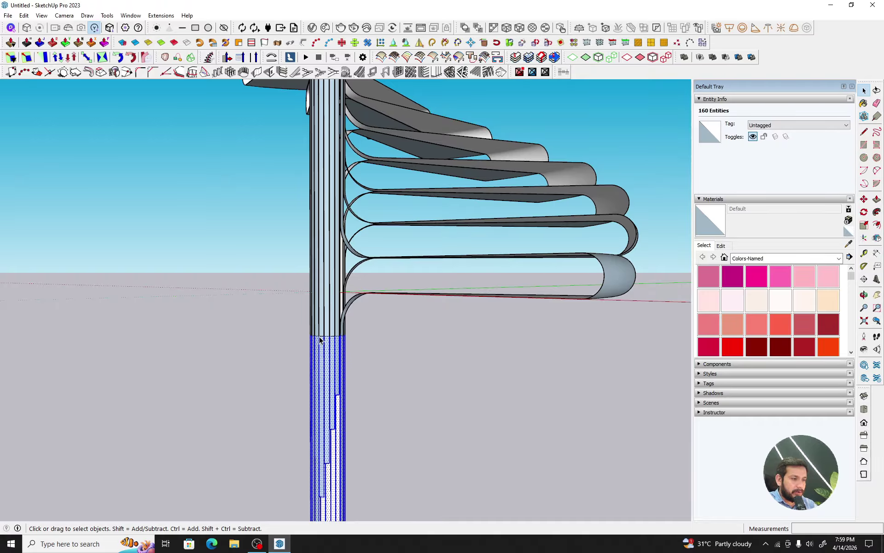
scroll(320, 340, down, 15)
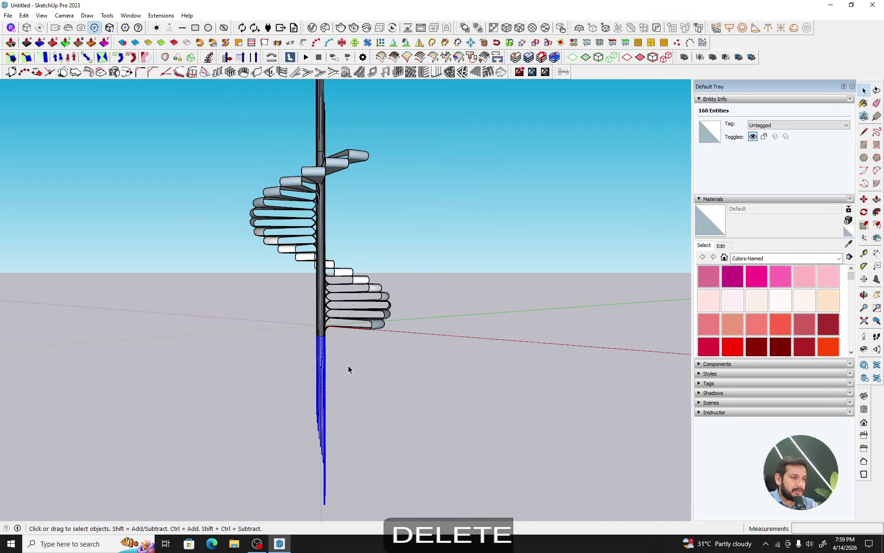
key(Delete)
- Delete the excess central column strips above the intersection line over the top step
scroll(348, 366, down, 2)
shift+middle_drag(334, 323, 336, 347)
scroll(340, 342, up, 3)
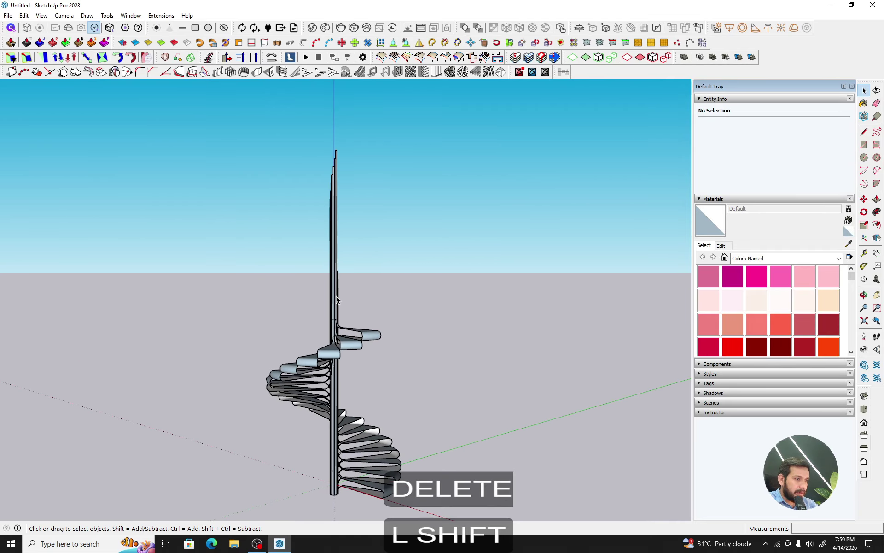
drag(268, 107, 268, 107)
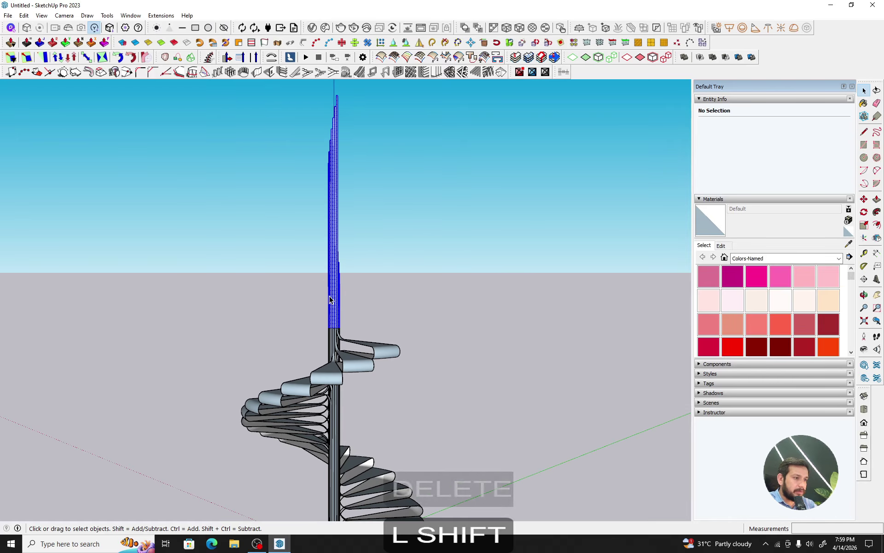
scroll(350, 334, up, 5)
middle_drag(351, 331, 444, 386)
key(Delete)
- Select all of the trimmed staircase geometry and make it a single group
key(ctrl+a)
right_click(435, 395)
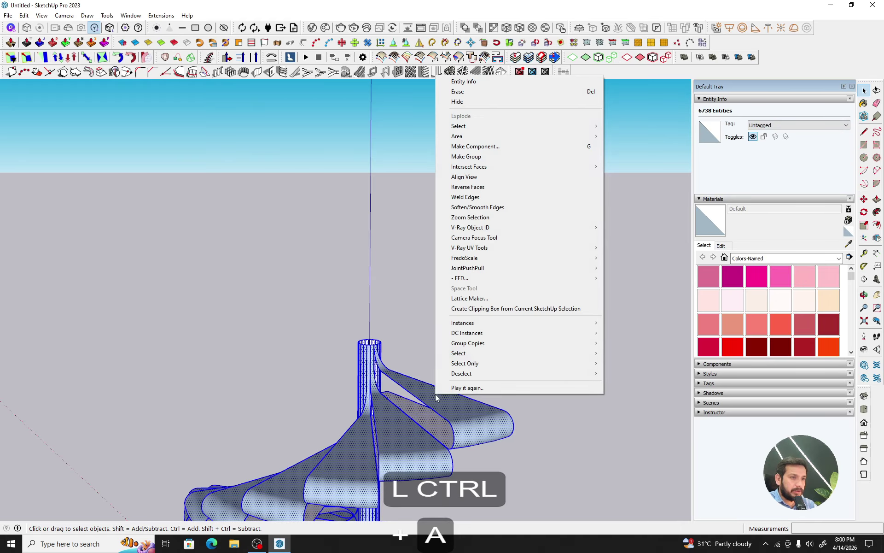
click(465, 157)
middle_drag(464, 161, 186, 236)
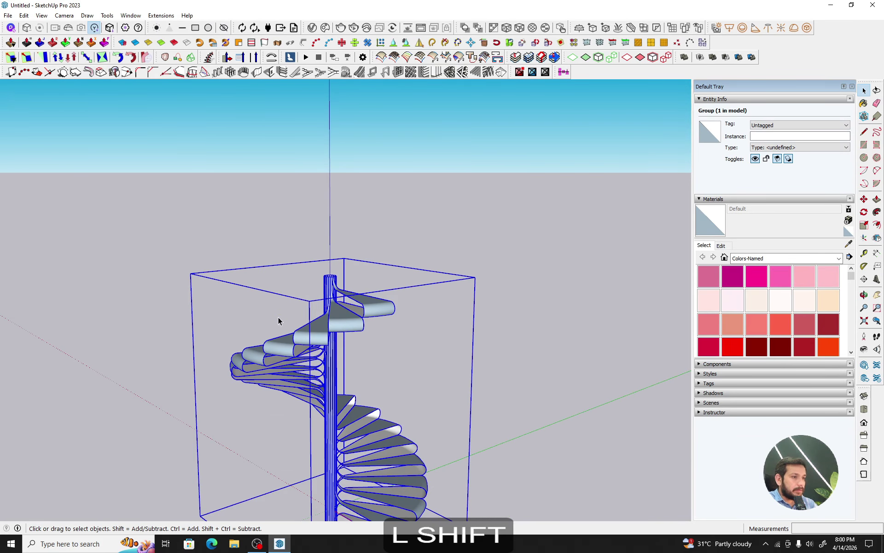
- Thicken all faces of the staircase group with Joint Push Pull in Follow mode, using an offset of 0.5 inch
middle_drag(328, 318, 456, 327)
scroll(404, 329, up, 5)
scroll(458, 323, up, 4)
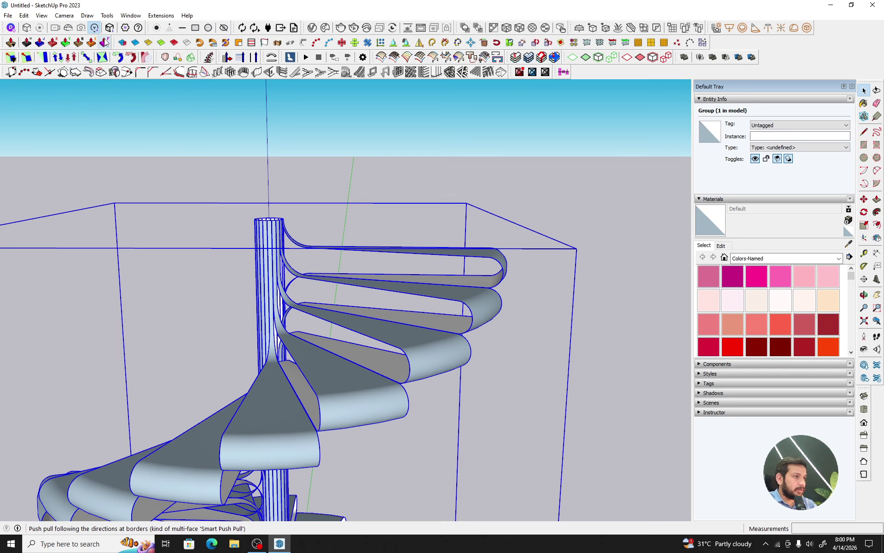
middle_drag(431, 267, 518, 268)
scroll(515, 267, up, 3)
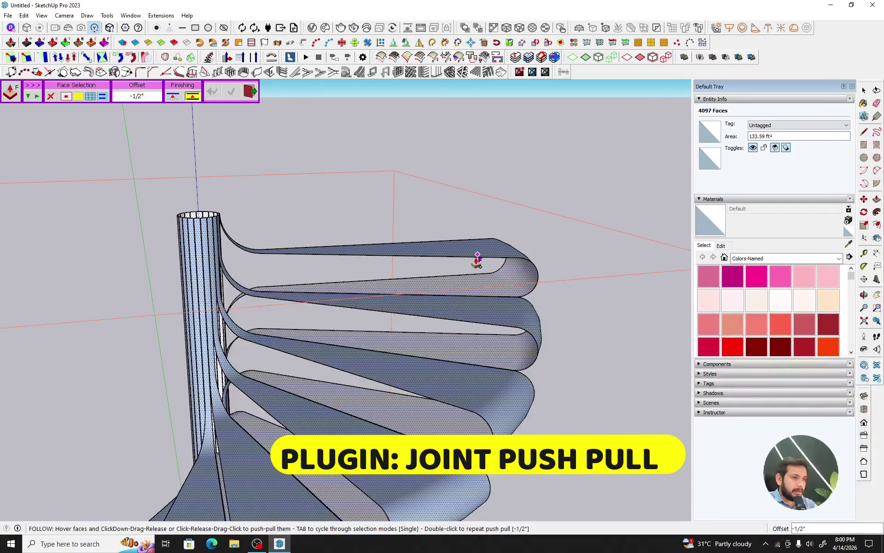
drag(478, 261, 482, 266)
text(0)
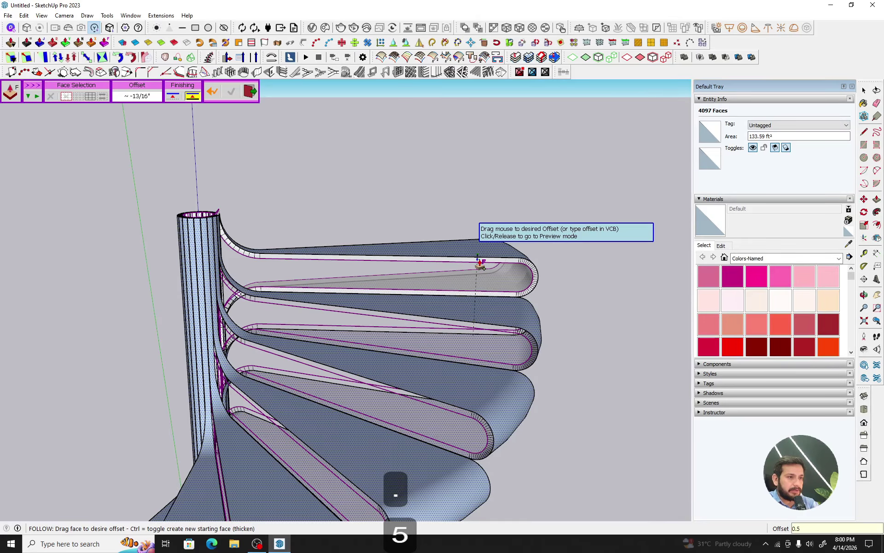
text(.5)
key(Return)
key(Return)
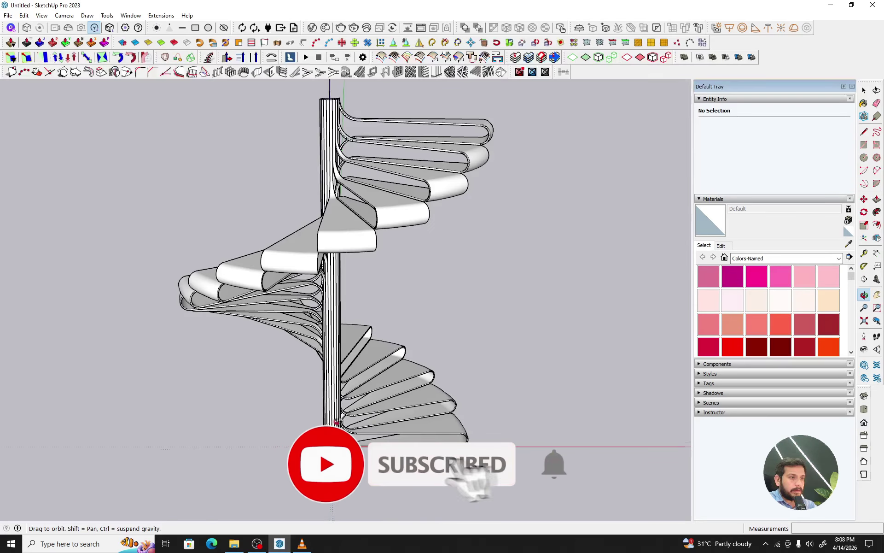
middle_drag(371, 397, 412, 433)
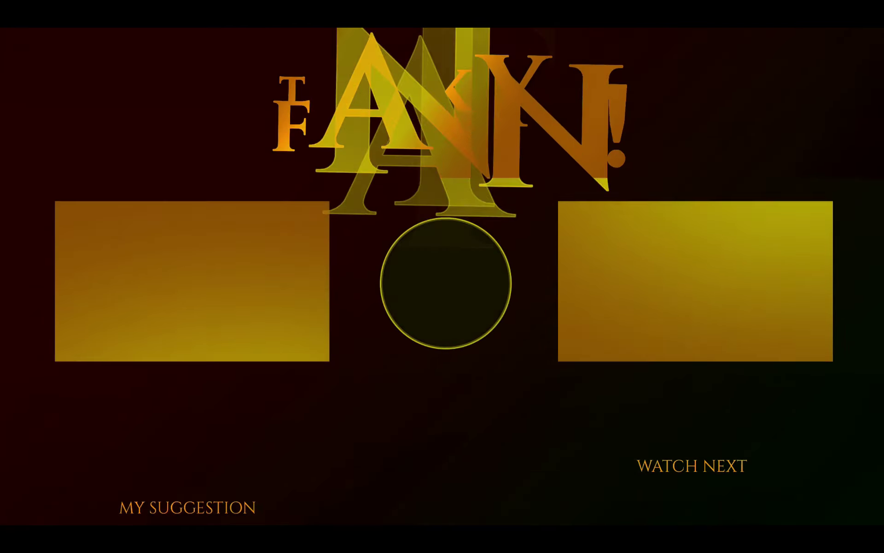